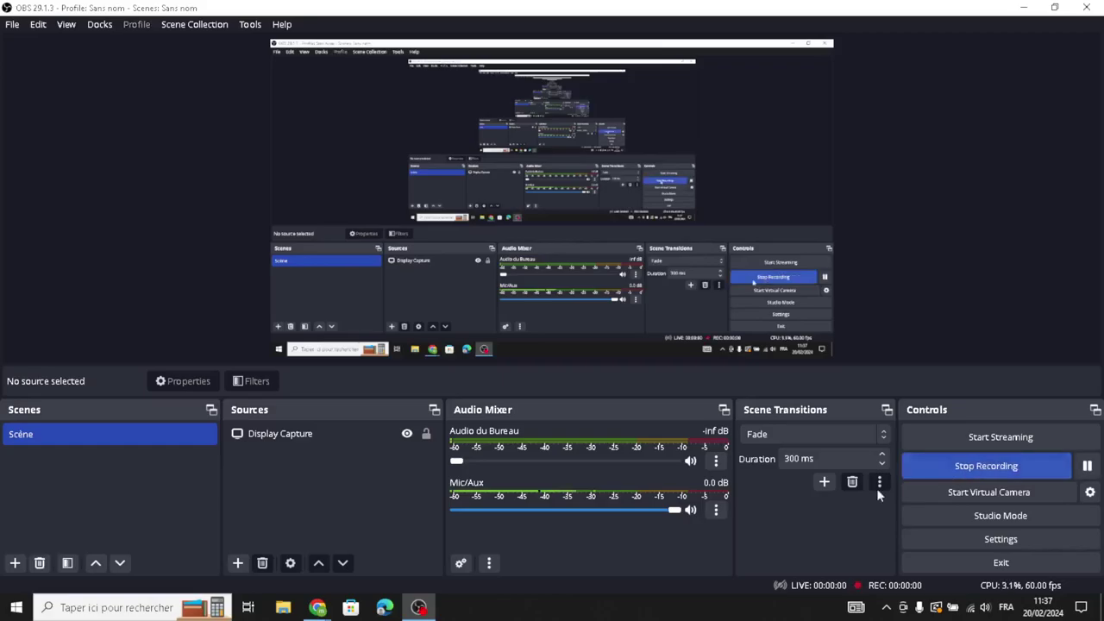
Step: Switch to the Shopify admin, mark "Add your first product" as done in the setup guide and open the new product form
click(418, 607)
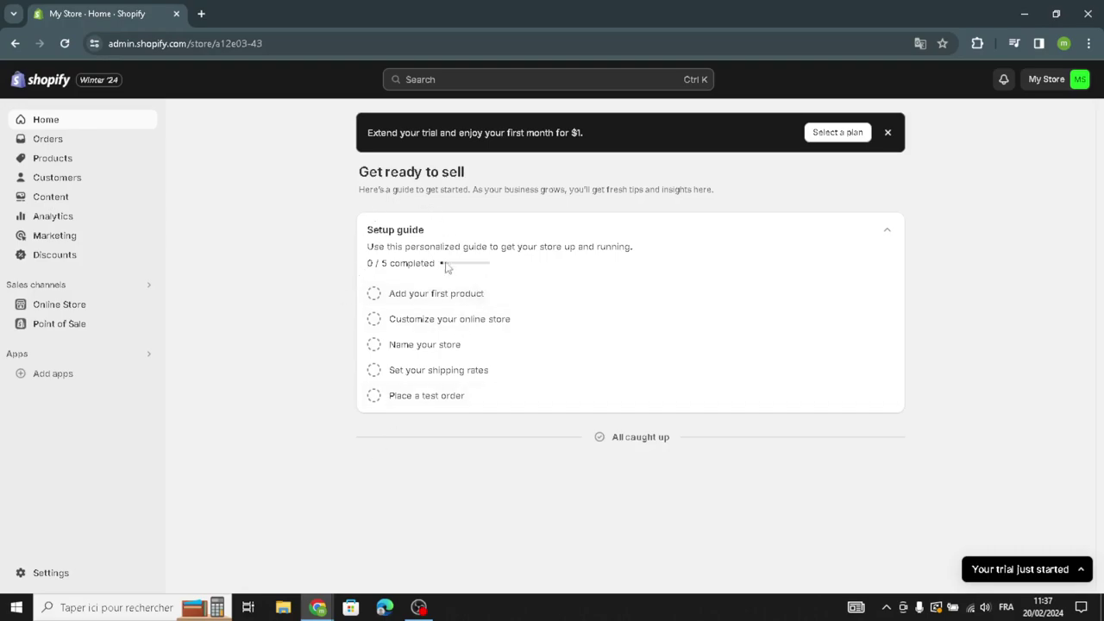
click(375, 294)
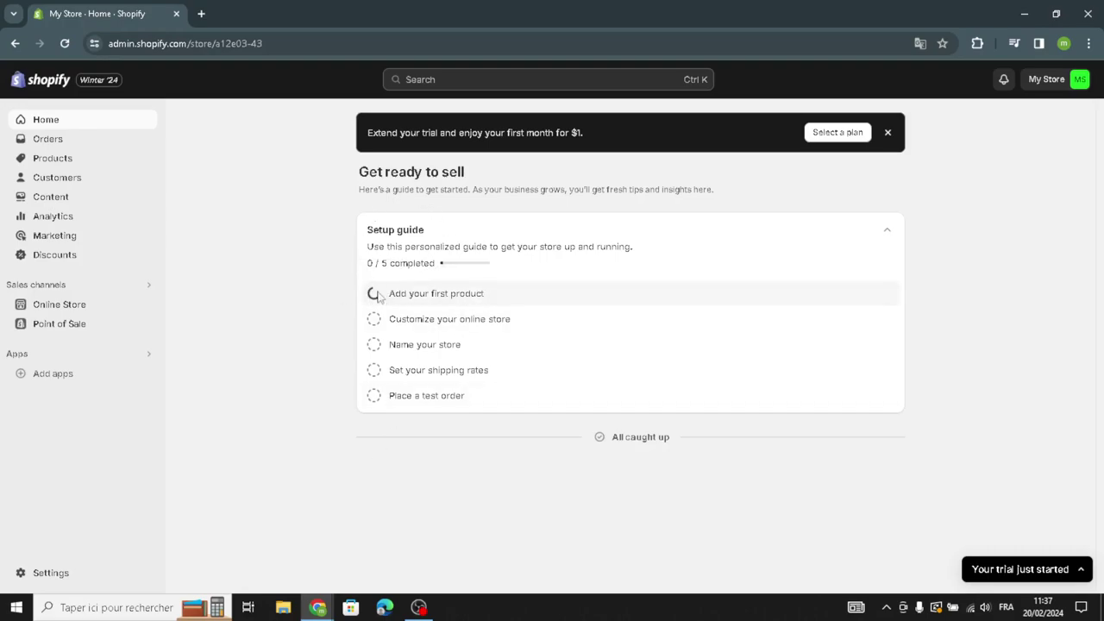
click(440, 295)
click(422, 349)
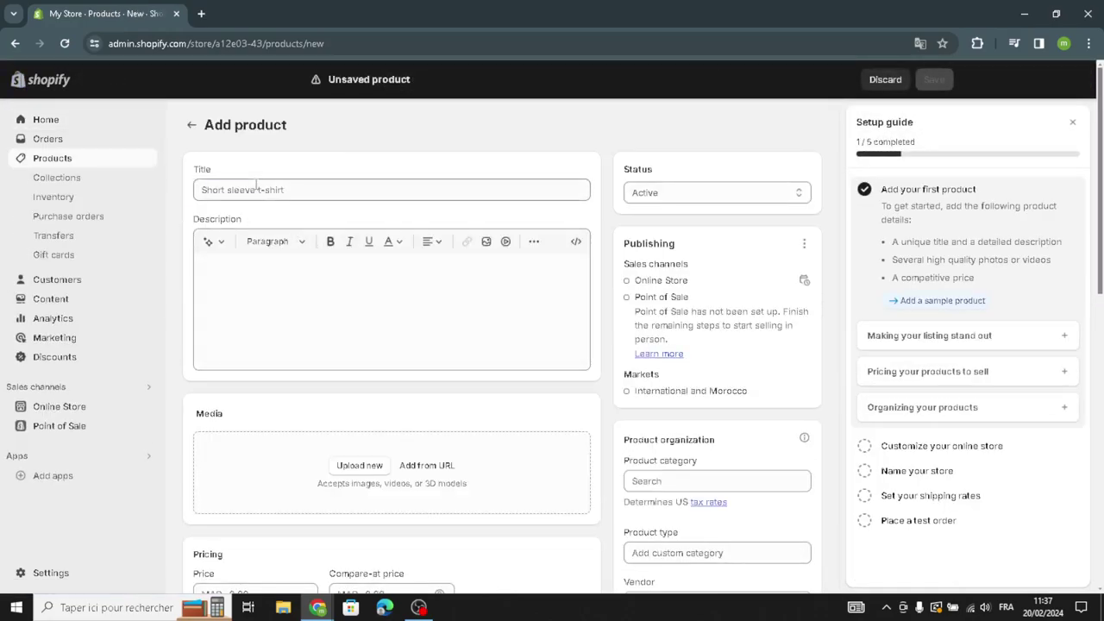
Step: Examine the product description editor's paragraph styles and the options for generating a product description
click(381, 321)
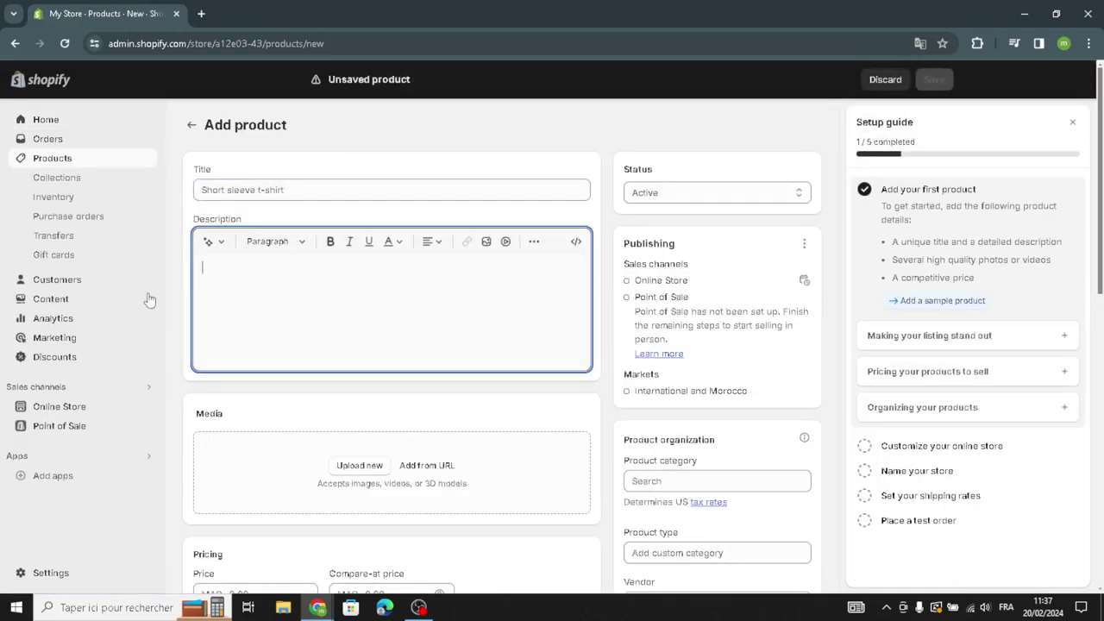
click(276, 243)
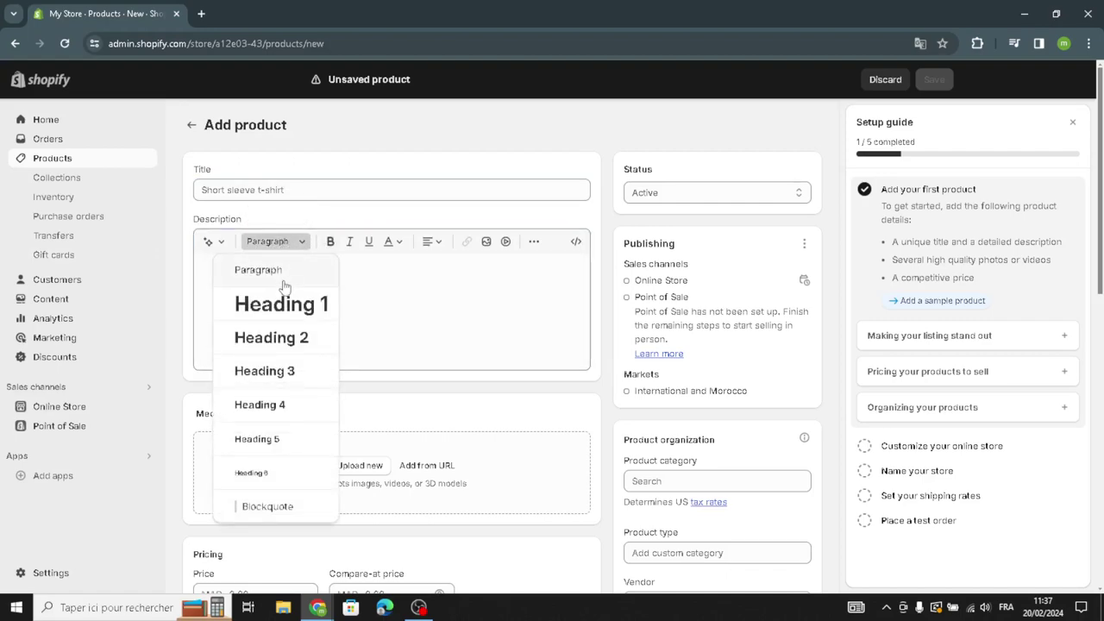
click(289, 244)
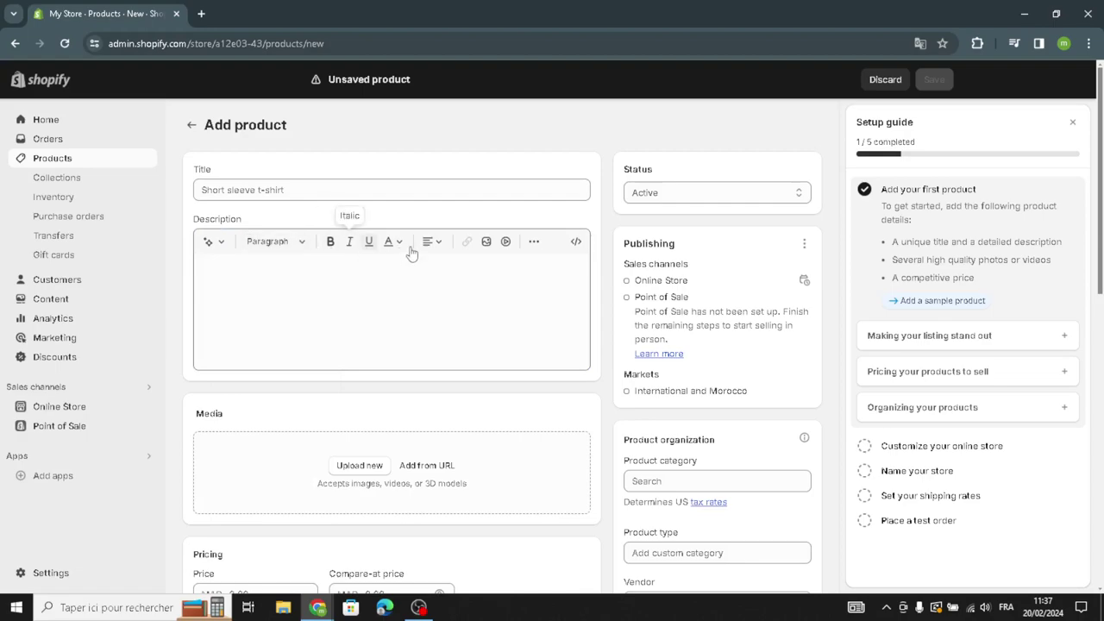
click(208, 241)
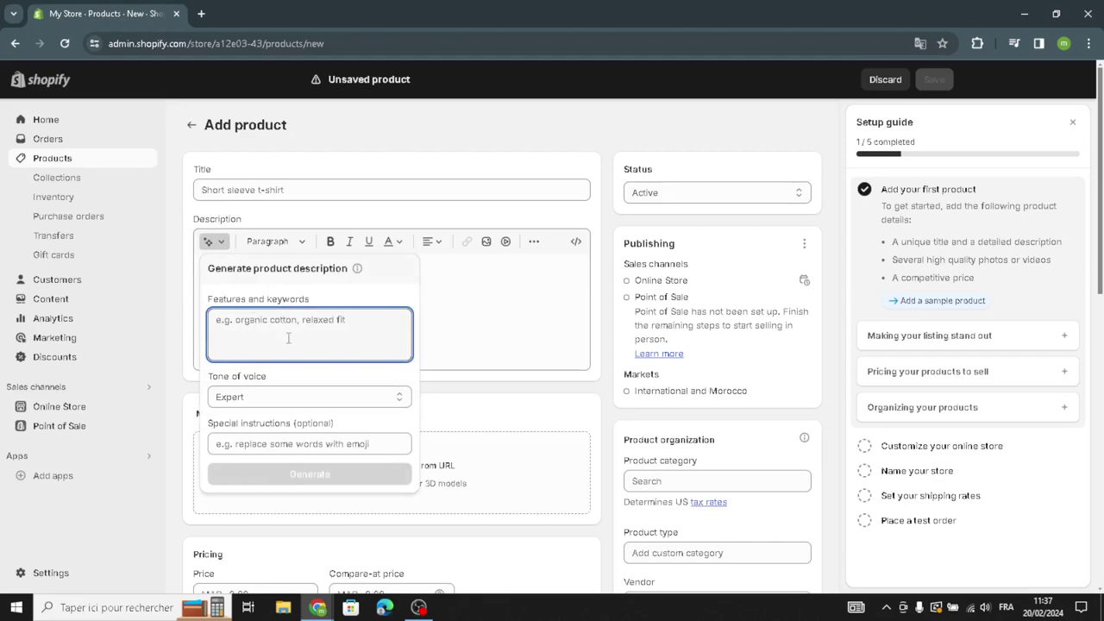
click(481, 424)
Step: Review the Media, Pricing, Inventory, Shipping and Variants sections of the new product form
scroll(311, 392, down, 3)
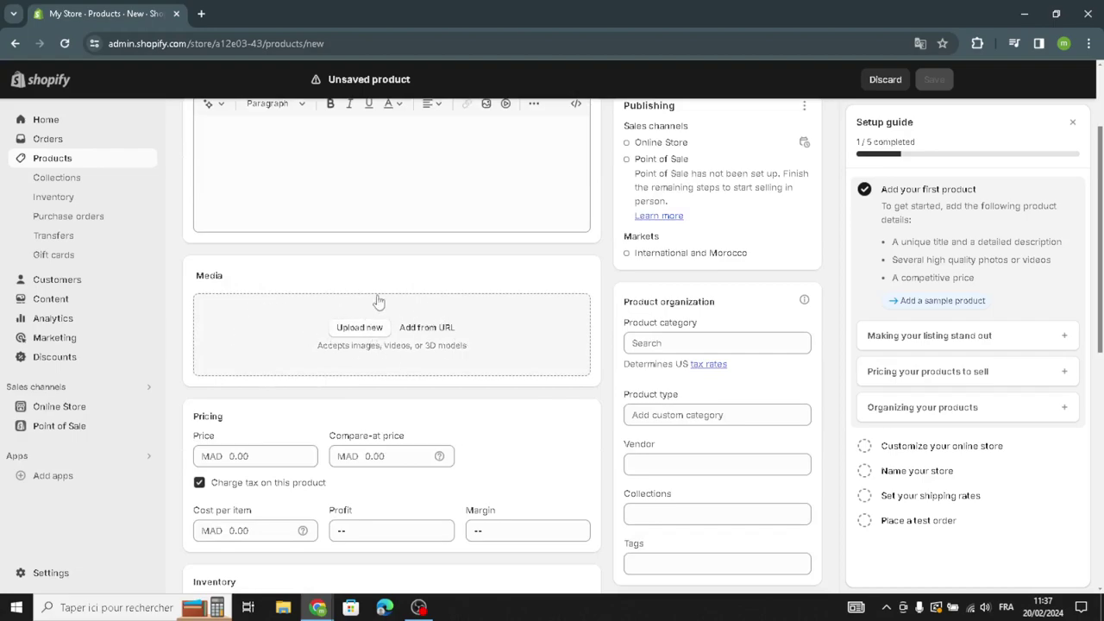
scroll(319, 326, down, 2)
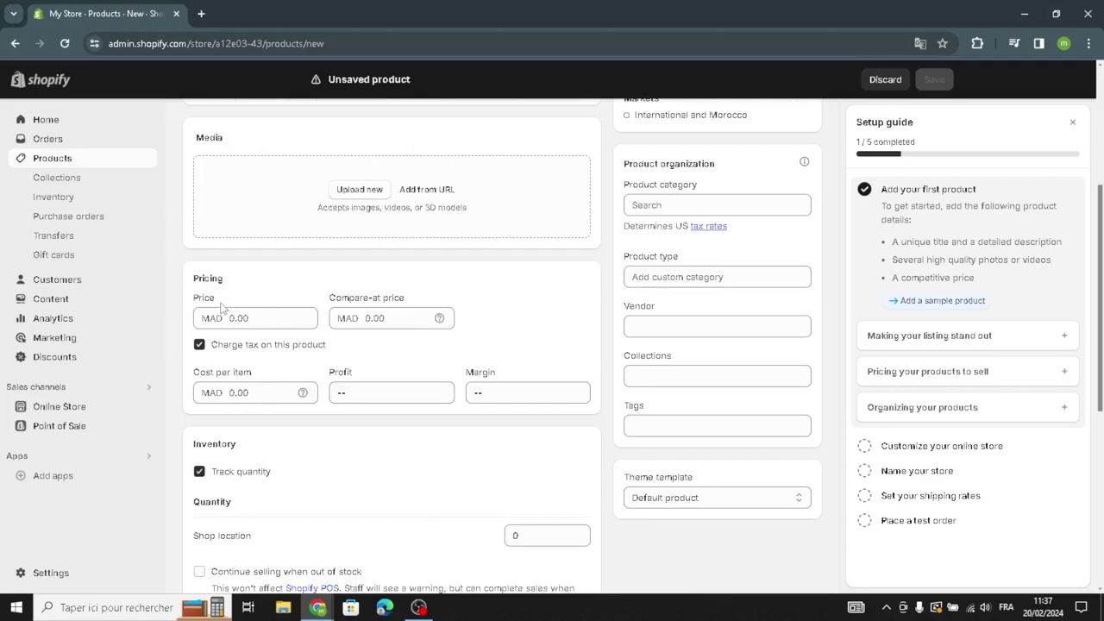
scroll(234, 323, down, 2)
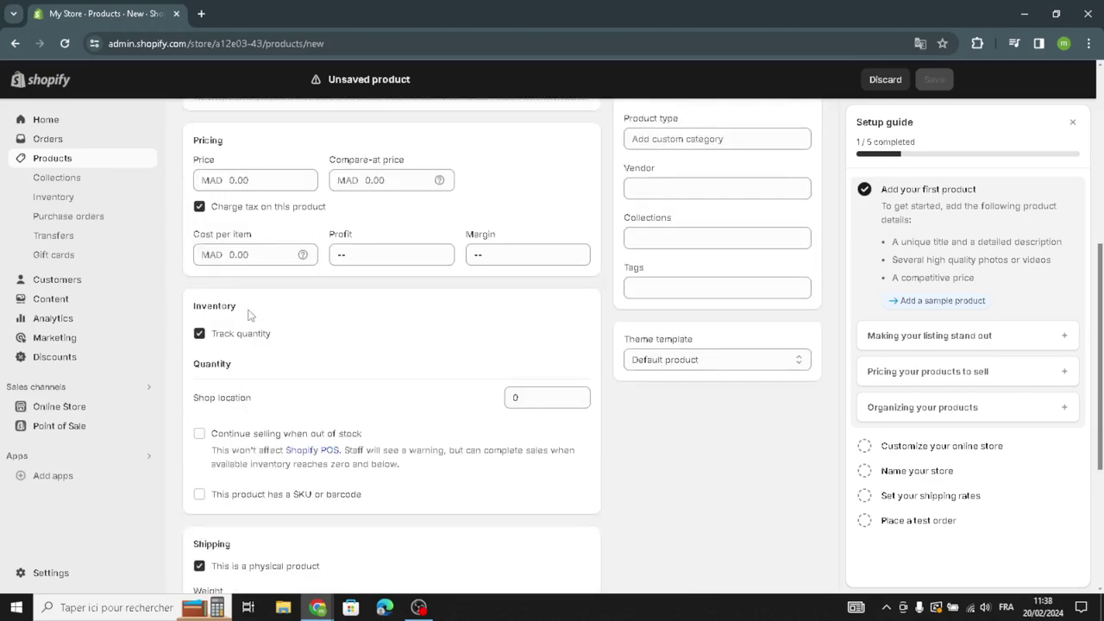
scroll(240, 369, down, 3)
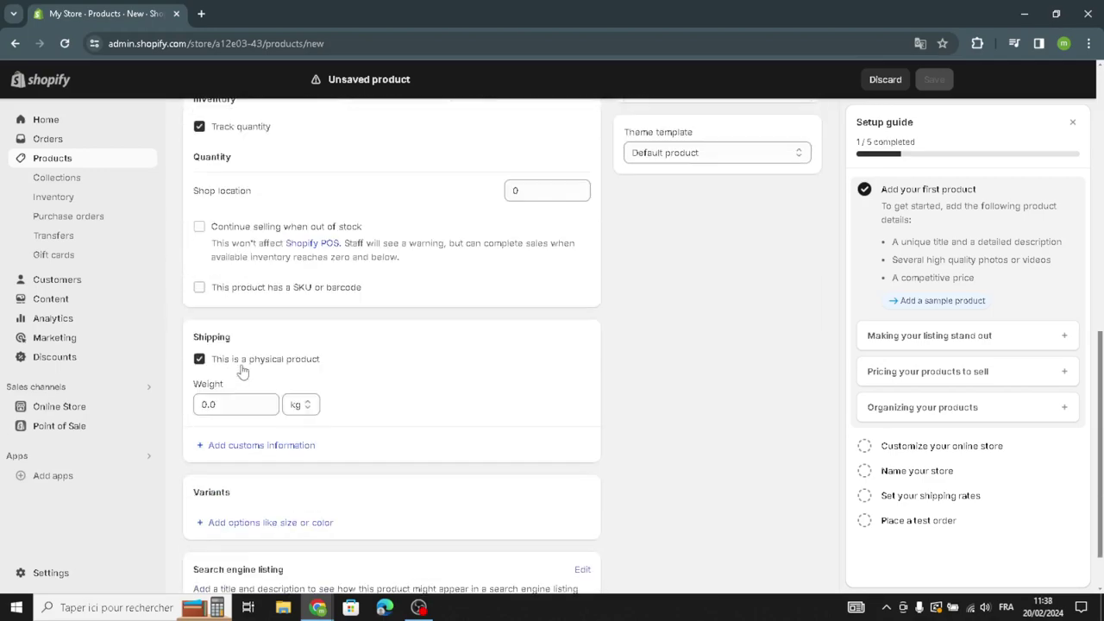
scroll(243, 371, down, 1)
scroll(679, 326, up, 2)
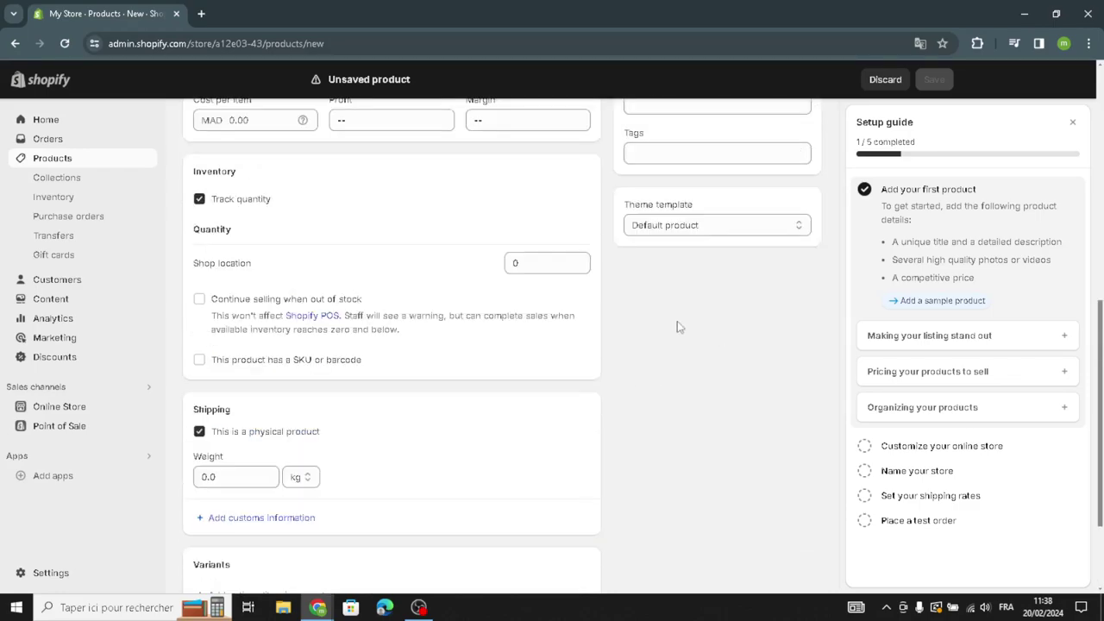
Step: Mark "Customize your online store" as done in the setup guide and open the Themes page to browse the current and free themes
click(921, 447)
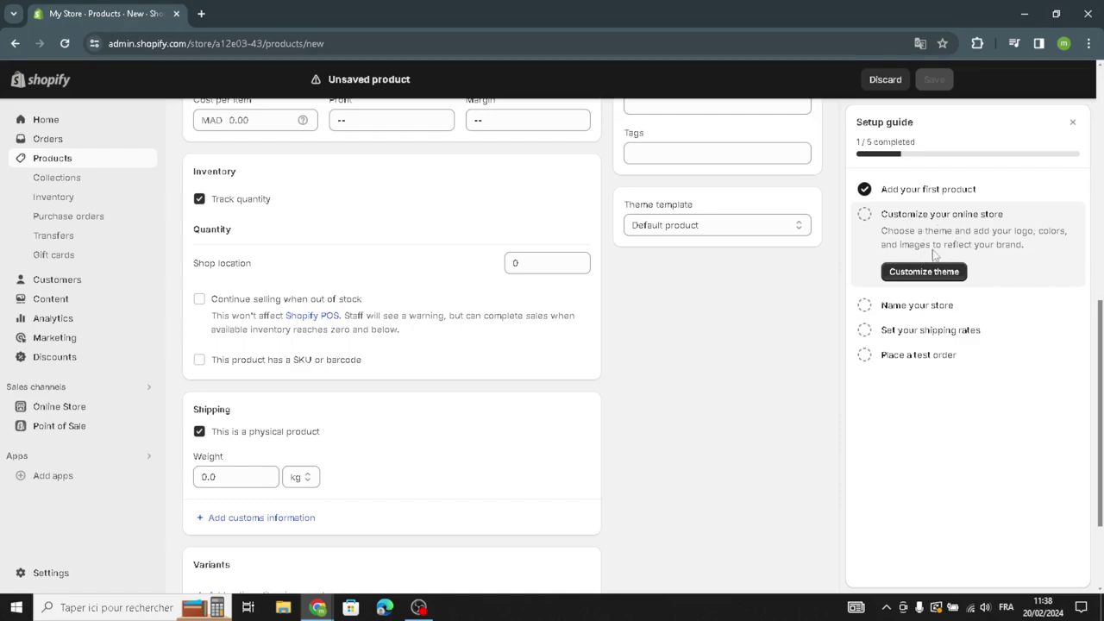
click(864, 214)
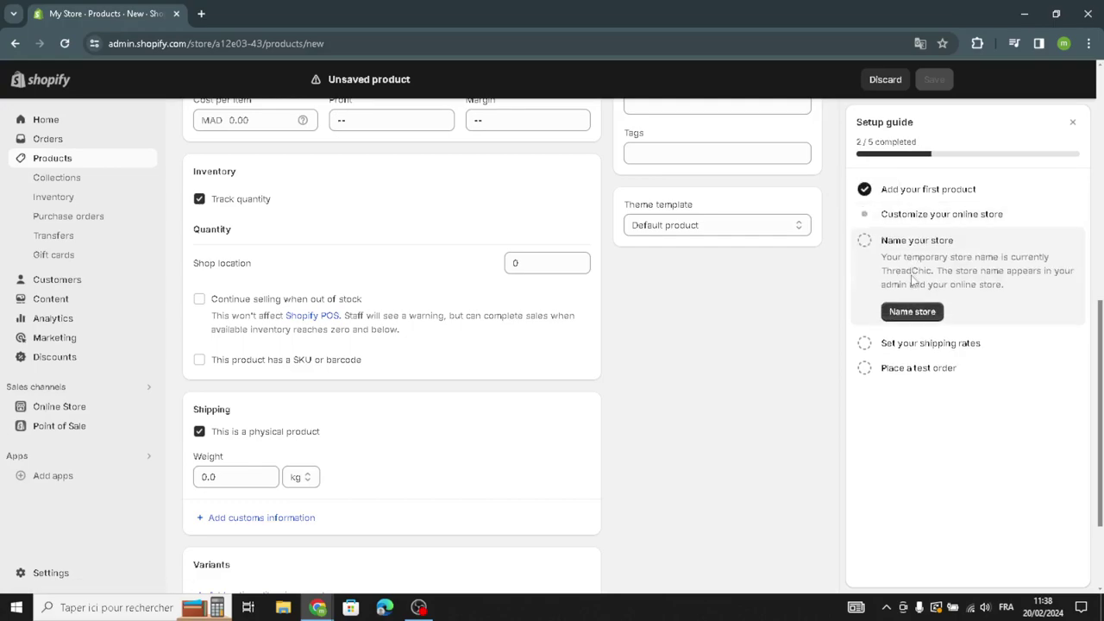
click(905, 219)
click(912, 271)
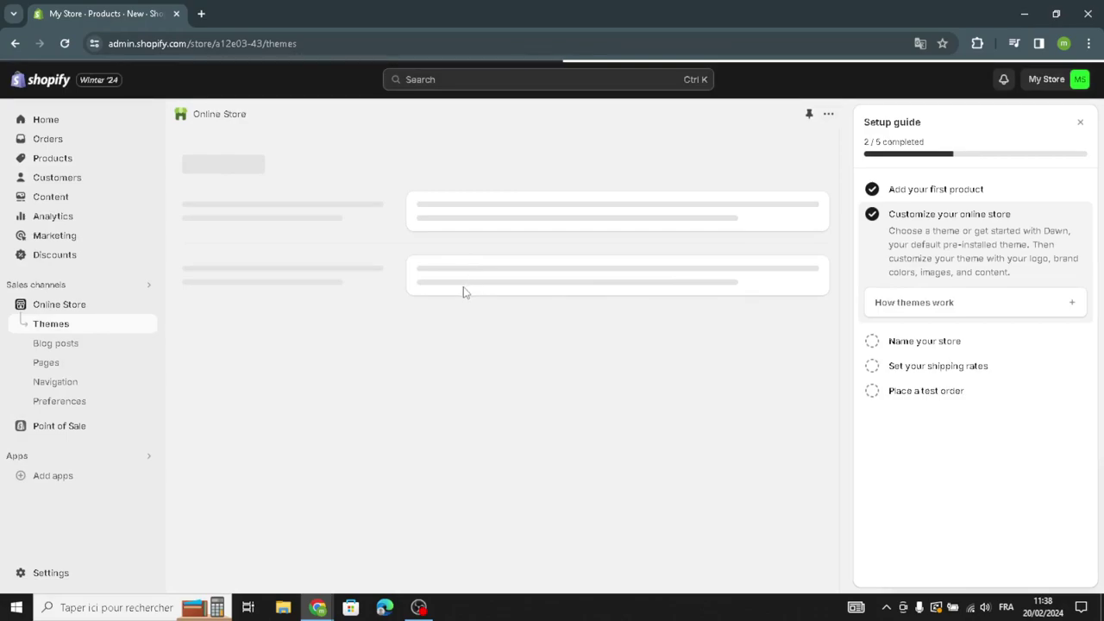
scroll(535, 391, down, 5)
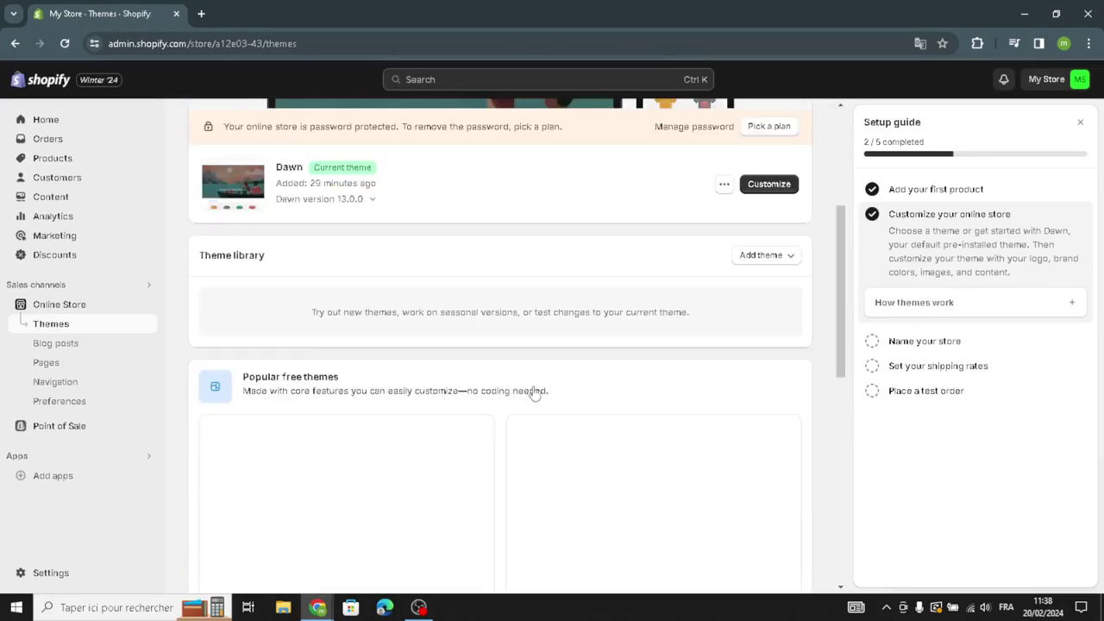
scroll(604, 371, down, 3)
scroll(673, 311, up, 6)
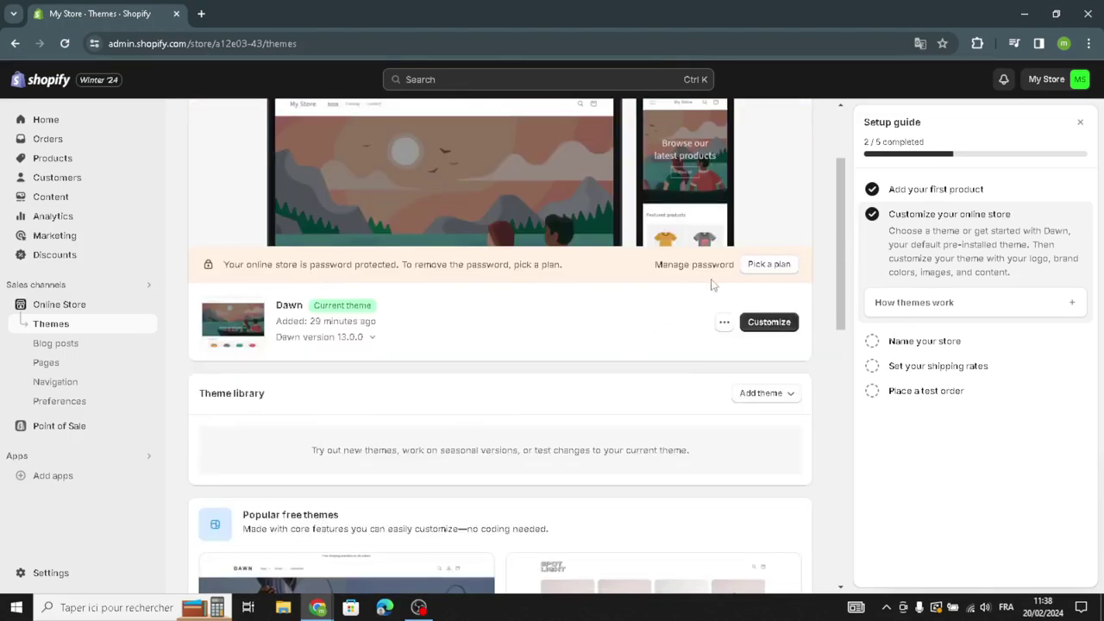
Step: Mark "Name your store" as done in the setup guide and save HarmonyHub as the store name in the profile
click(909, 345)
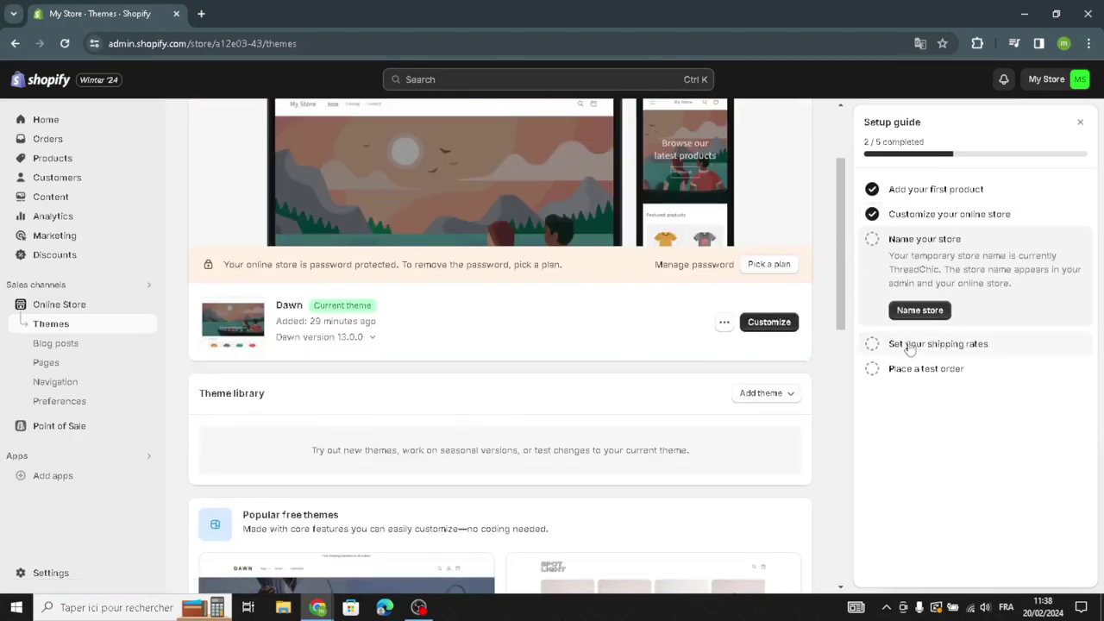
click(872, 240)
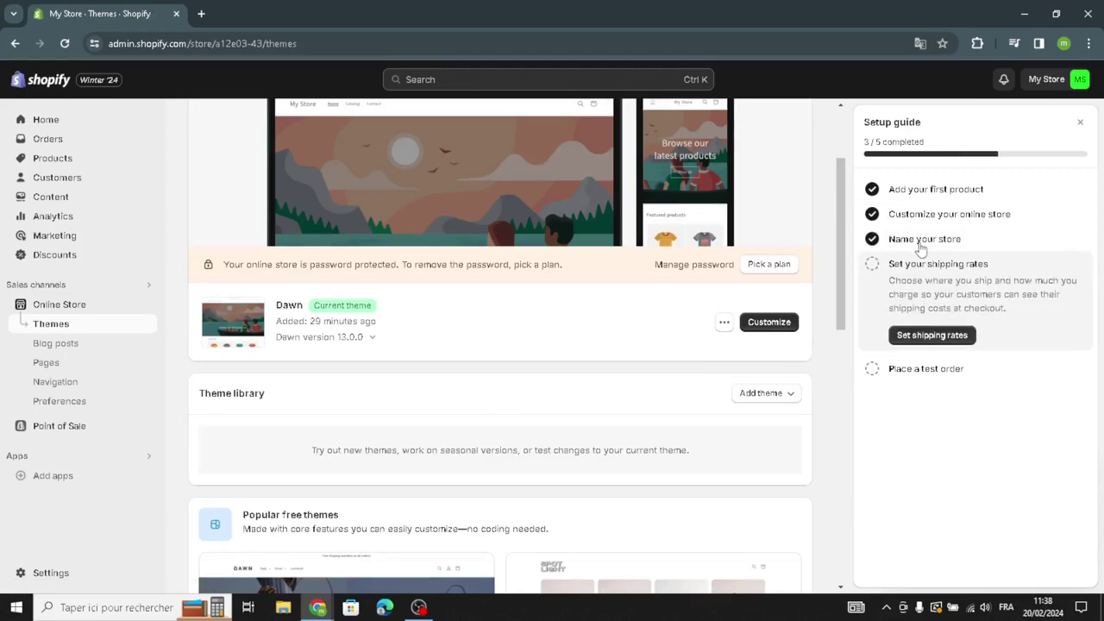
click(921, 258)
click(920, 310)
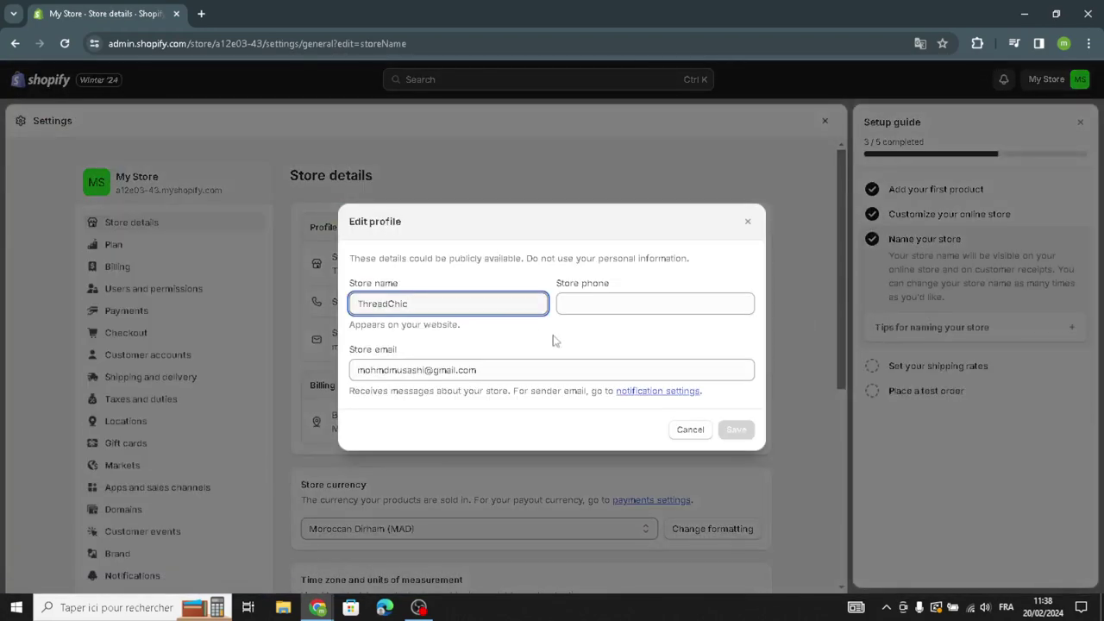
drag(446, 304, 310, 314)
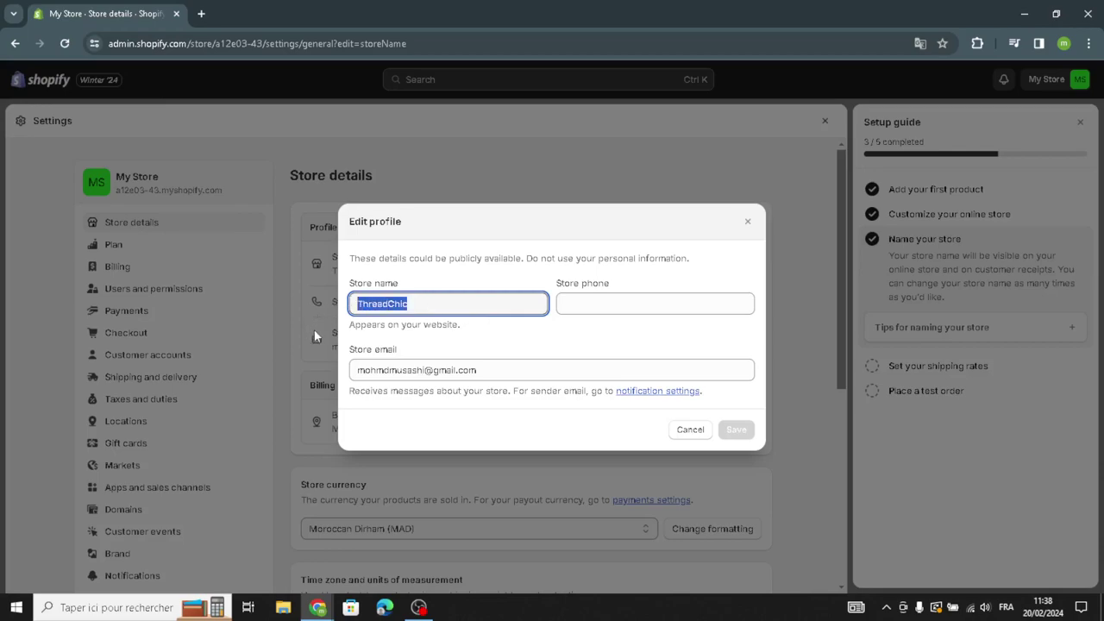
text(HarmonyHub)
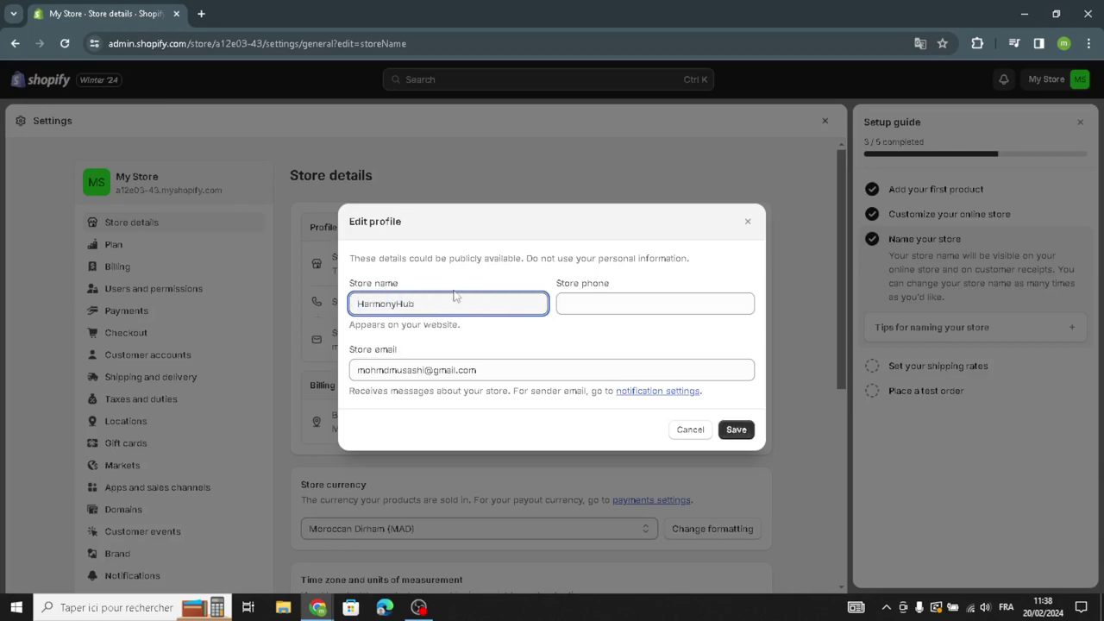
click(617, 303)
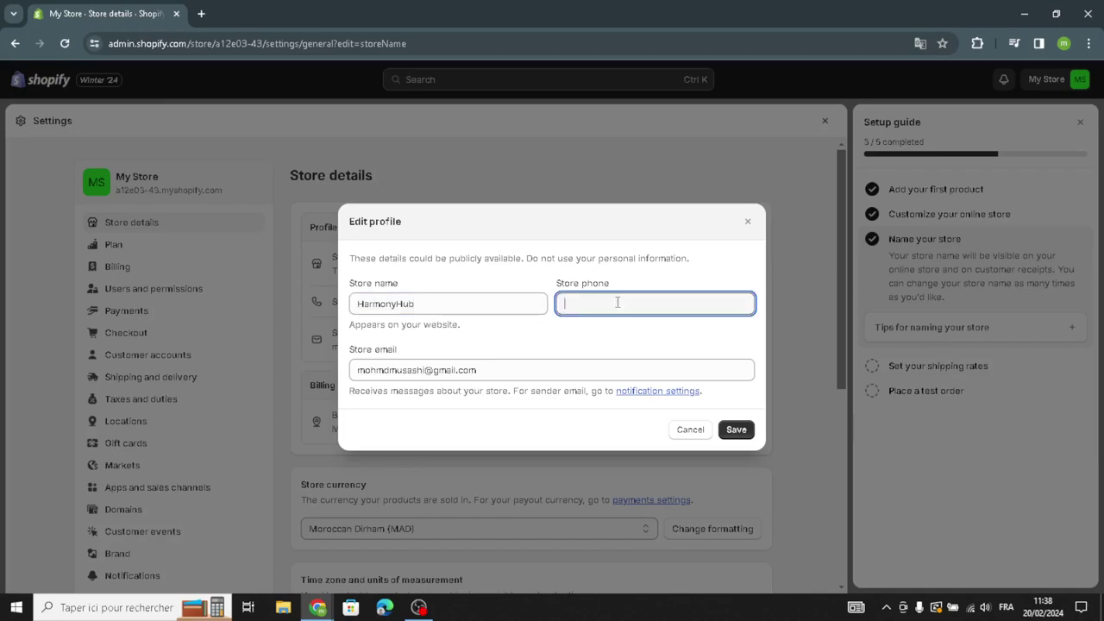
click(733, 429)
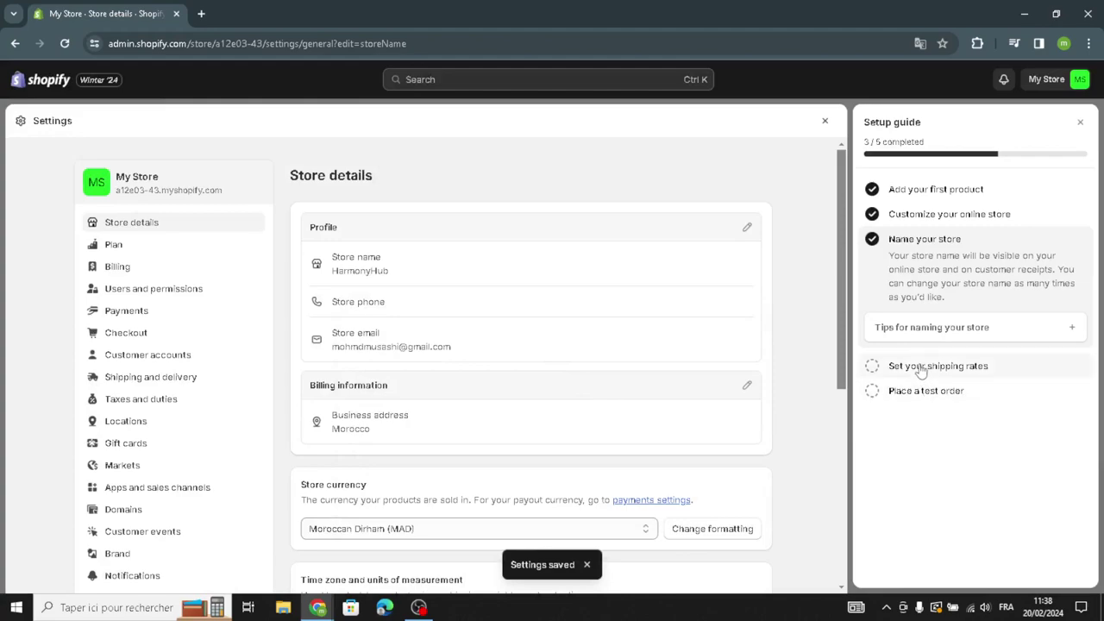
Step: Mark the "Set your shipping rates" and "Place a test order" tasks as done in the setup guide
click(921, 367)
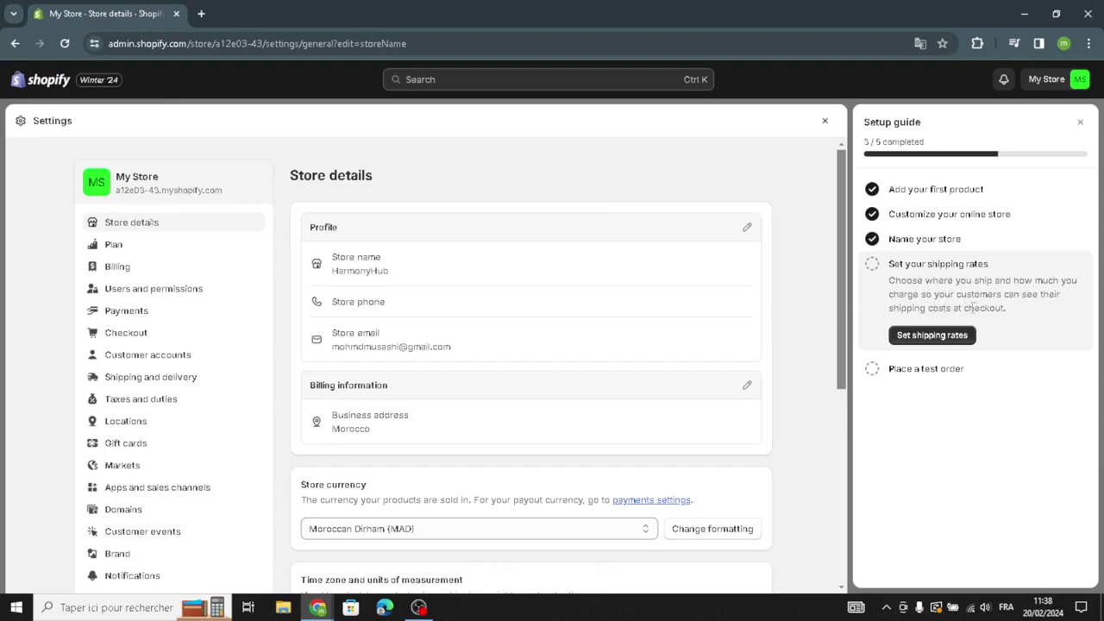
click(872, 264)
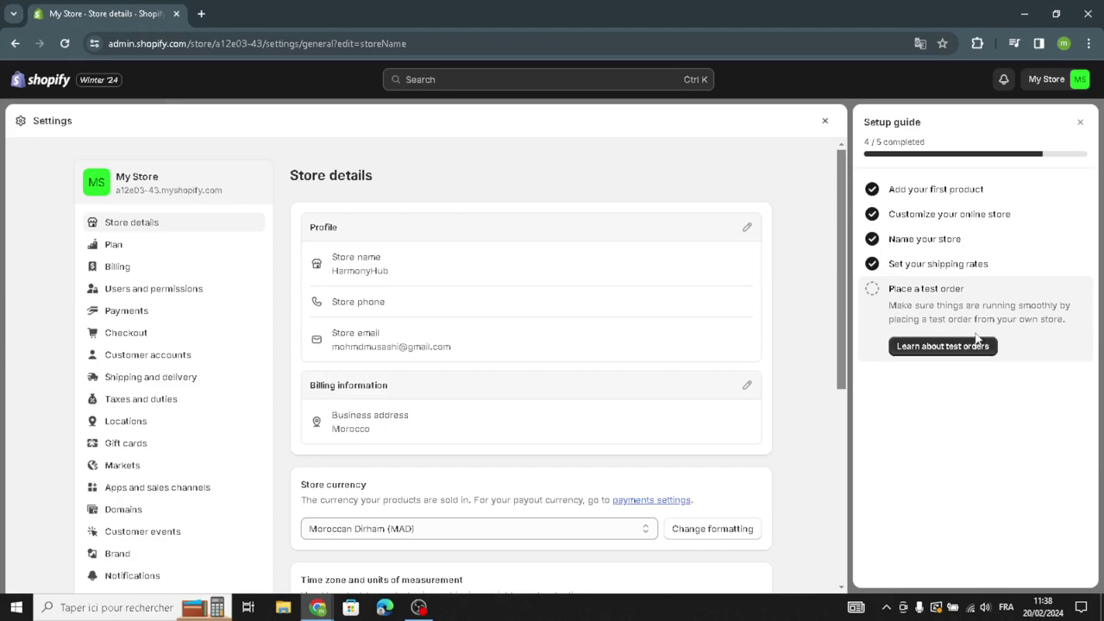
click(872, 288)
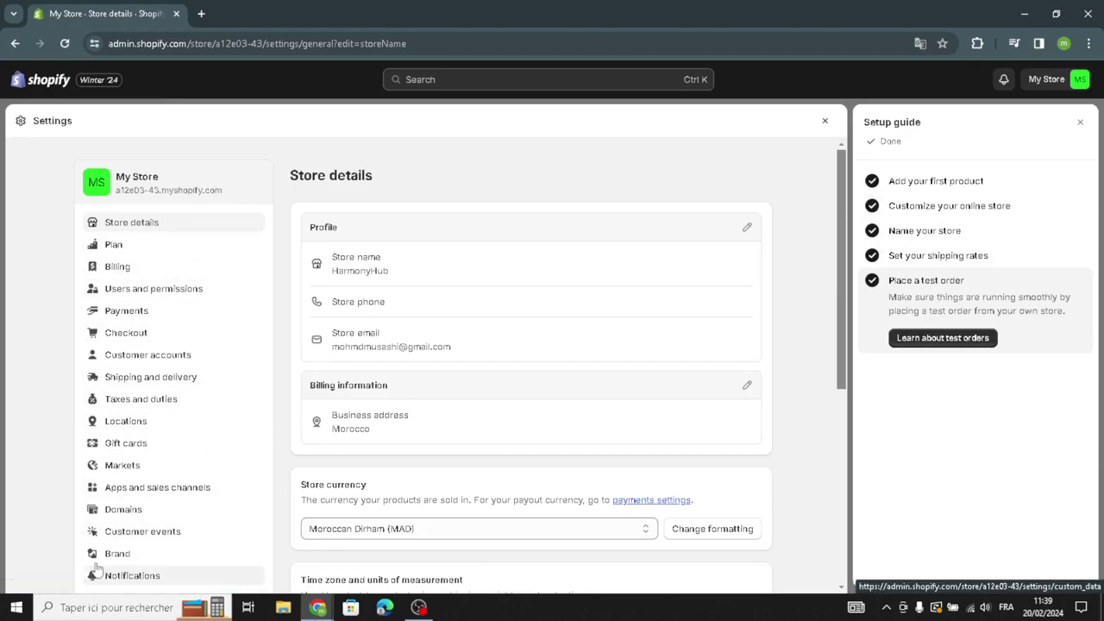
Step: Review the settings categories and the store details, covering profile, billing information, currency, time zone, units and order ID format
scroll(163, 560, down, 2)
scroll(201, 431, up, 2)
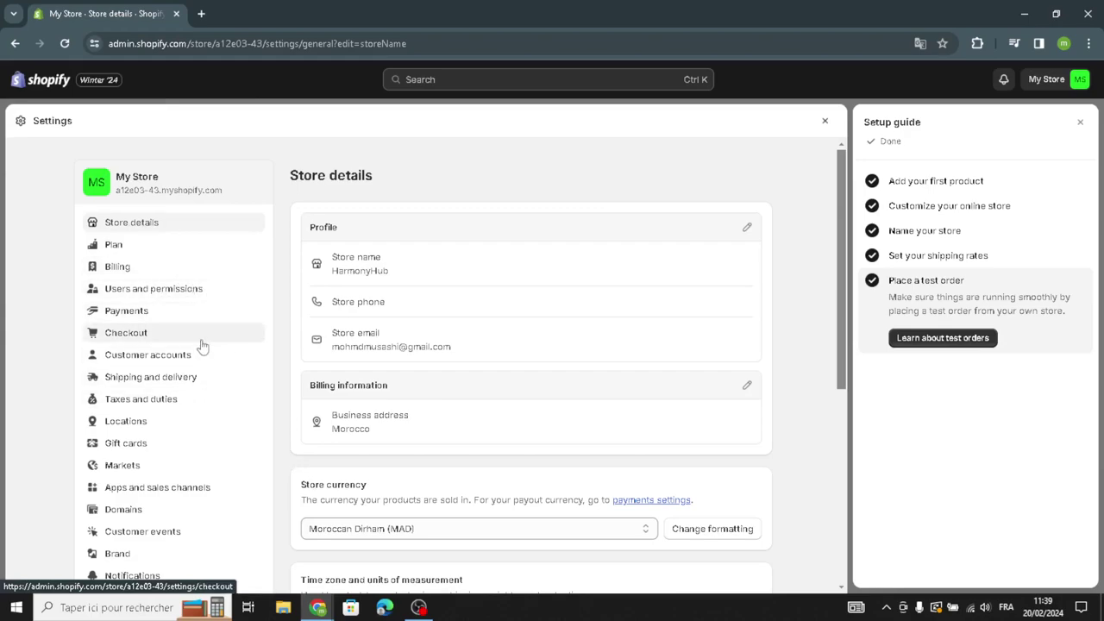
scroll(198, 506, down, 2)
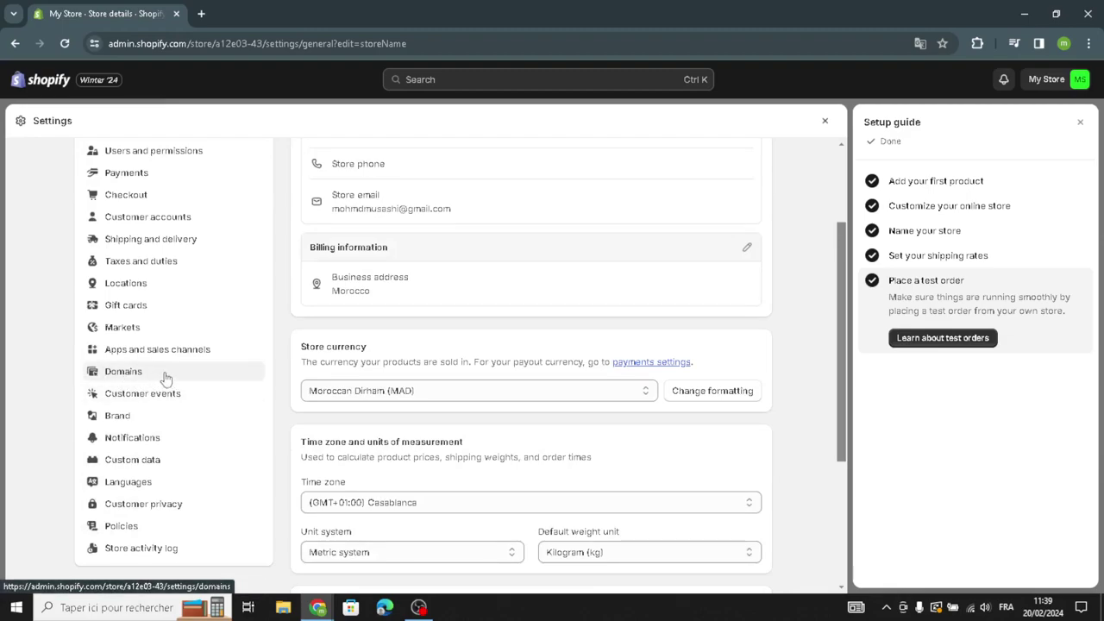
scroll(215, 409, up, 1)
scroll(226, 448, up, 1)
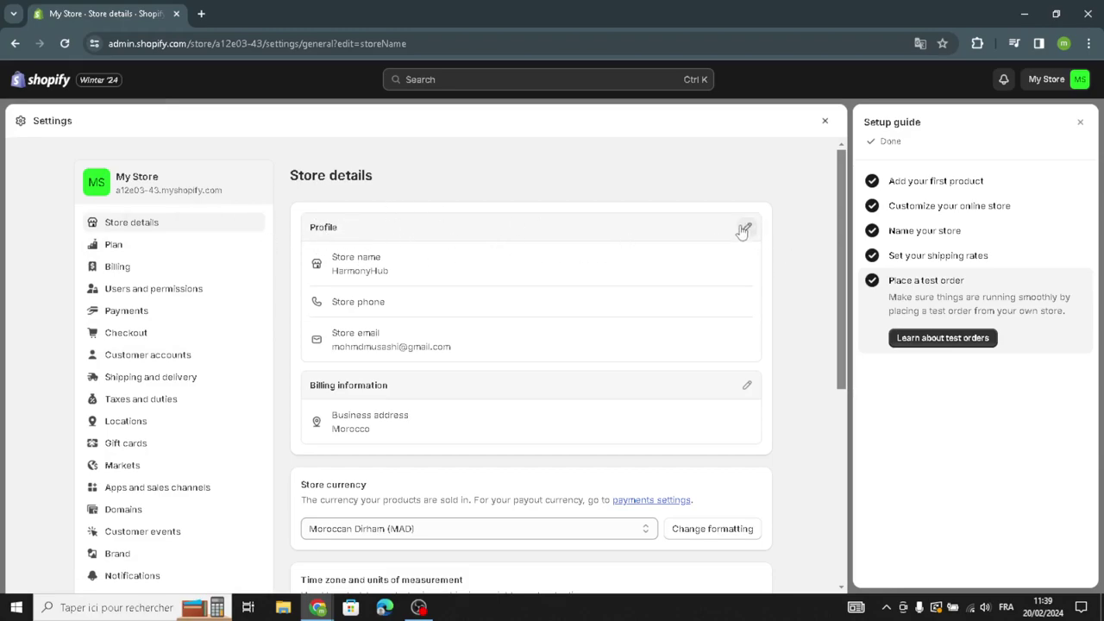
scroll(377, 426, down, 1)
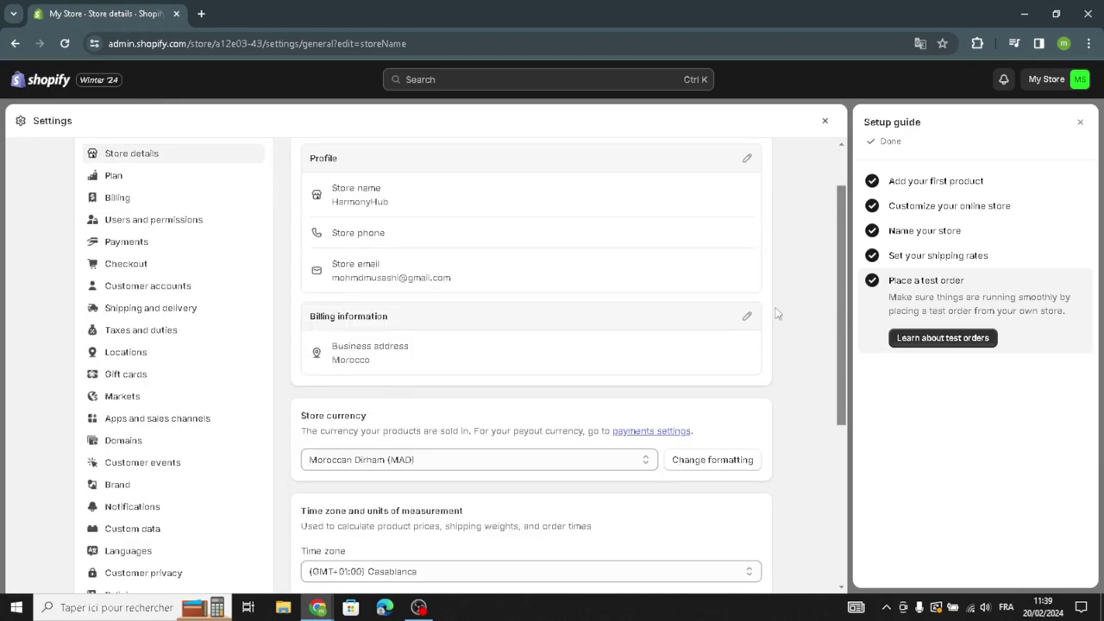
scroll(601, 406, down, 2)
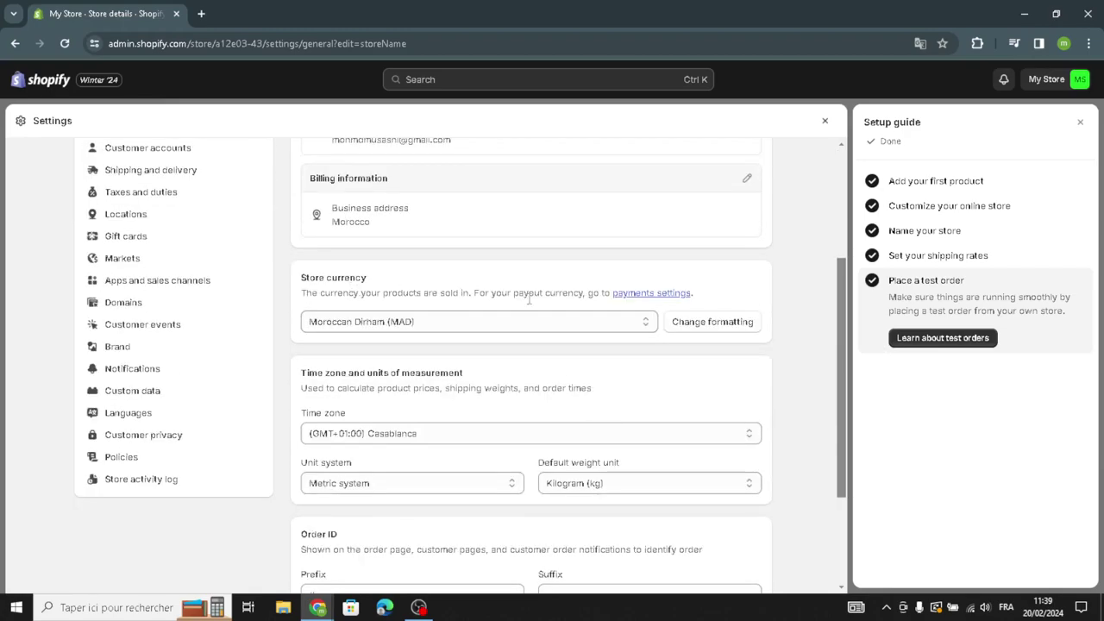
scroll(487, 371, down, 2)
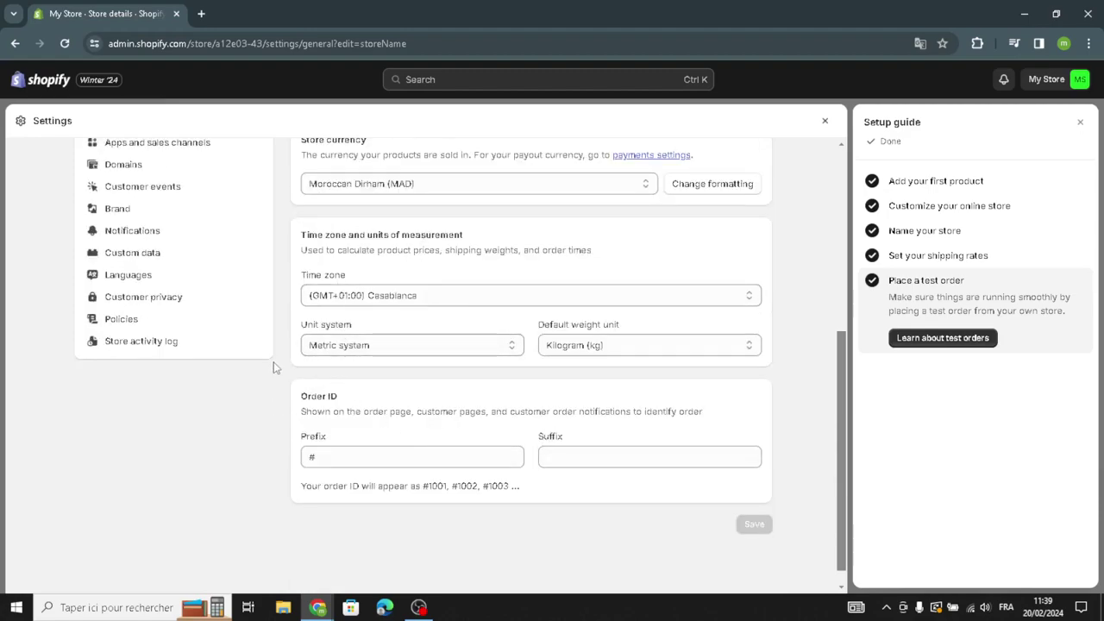
scroll(276, 379, up, 3)
scroll(284, 444, down, 2)
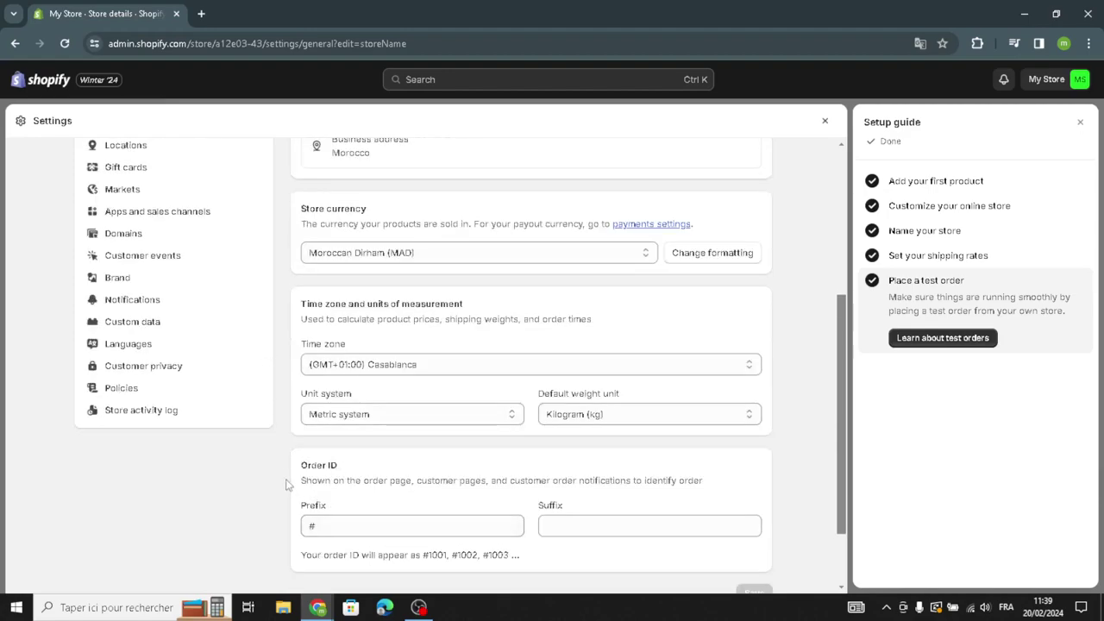
scroll(287, 481, up, 4)
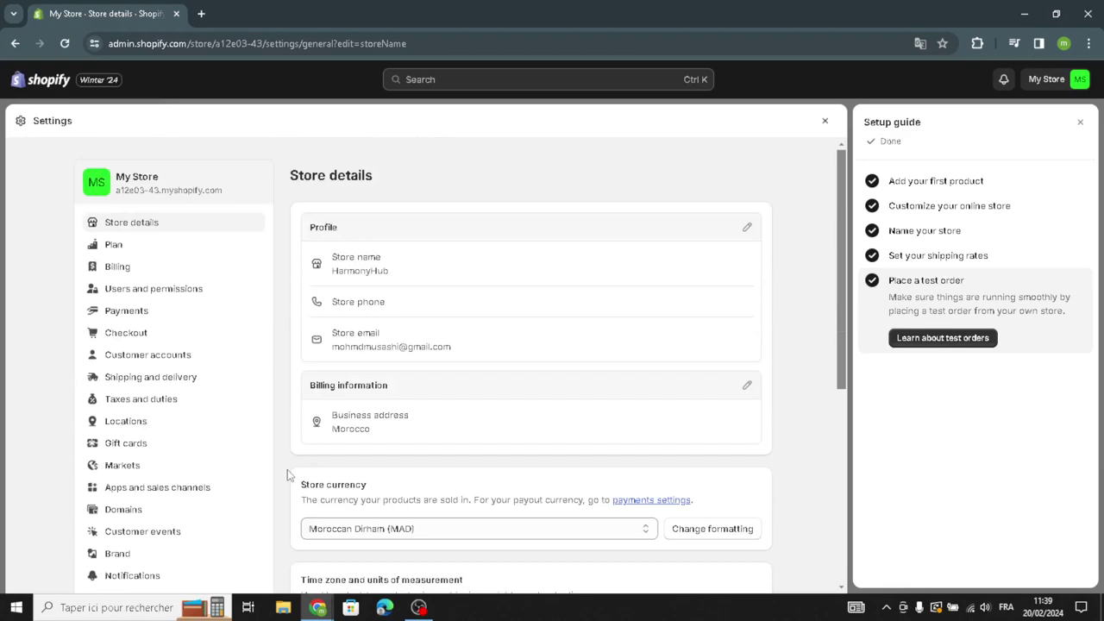
Step: Review the trial details and compare the available subscription plans, including Starter, Retail and Plus, and return to the plan settings
click(220, 246)
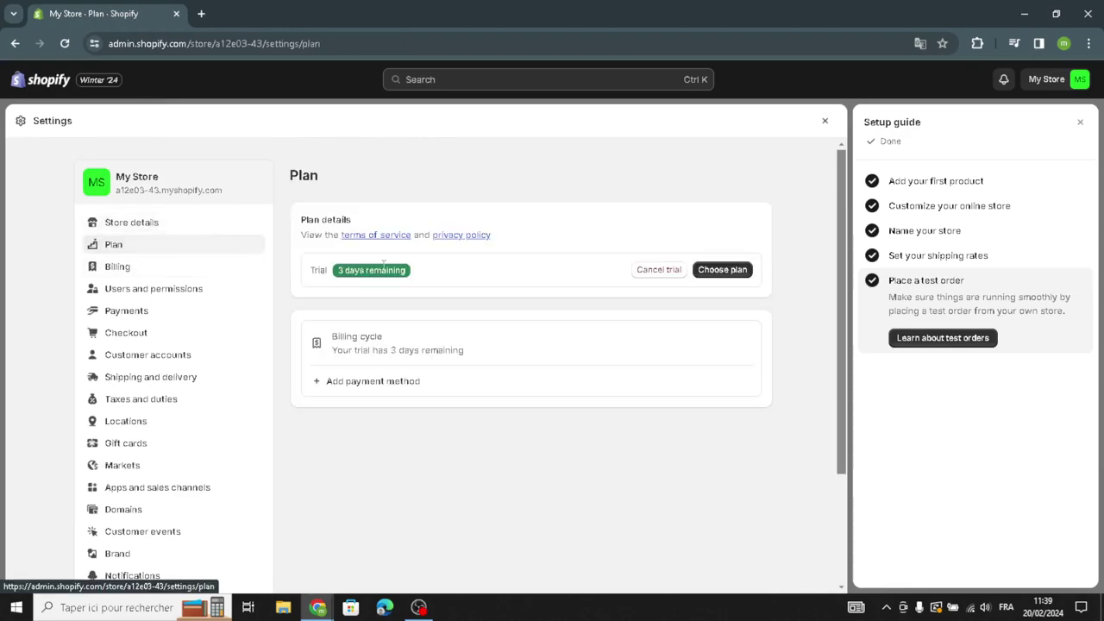
click(714, 270)
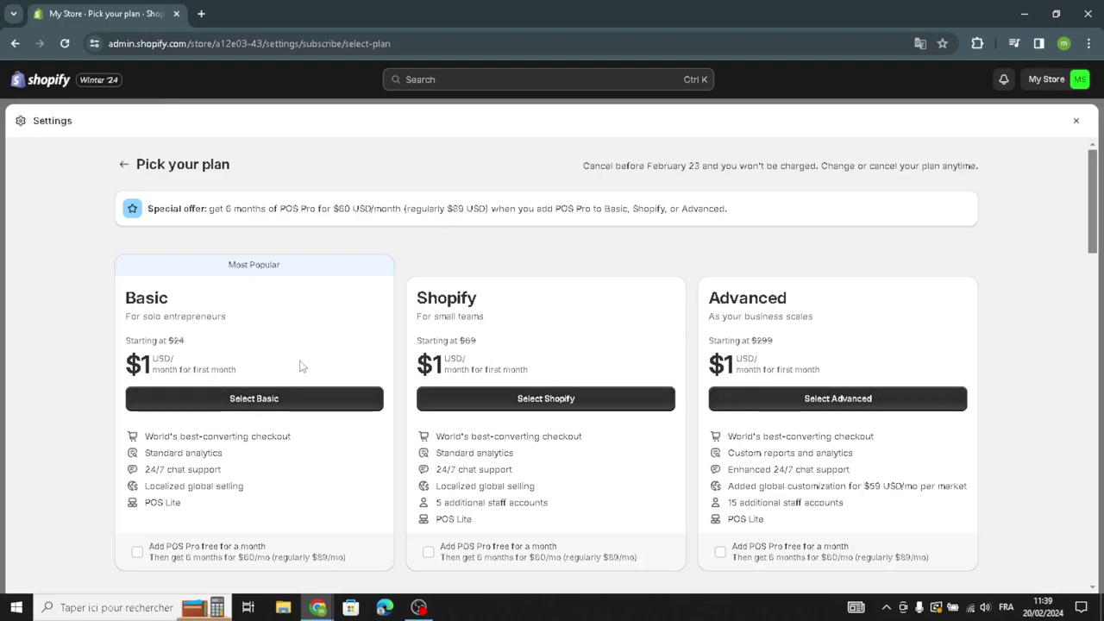
scroll(409, 426, down, 5)
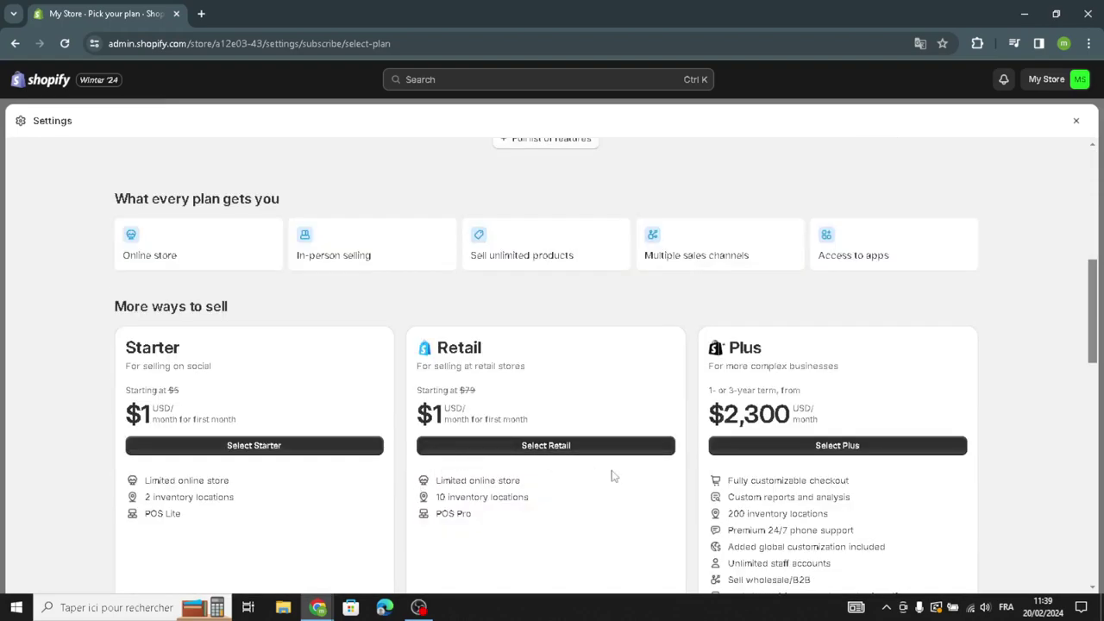
scroll(613, 476, down, 1)
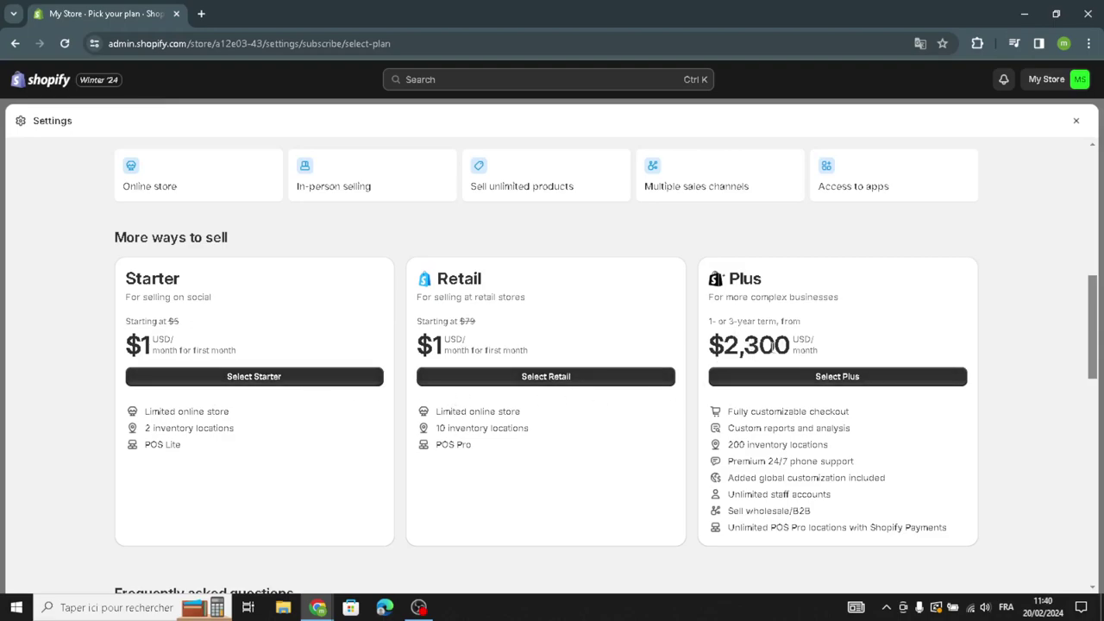
scroll(707, 399, up, 6)
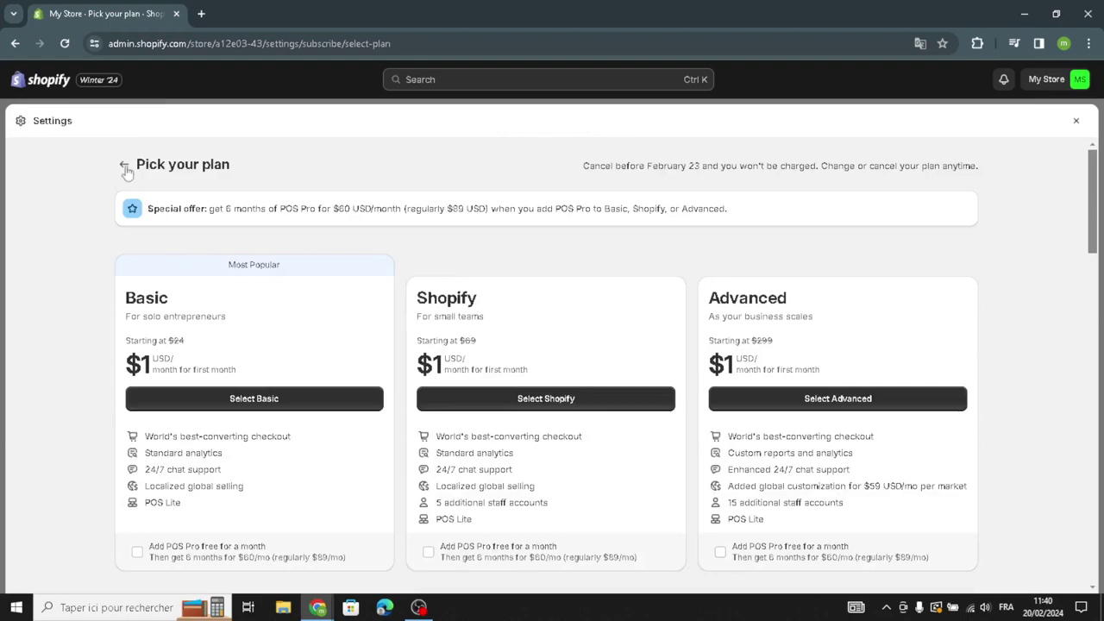
click(125, 168)
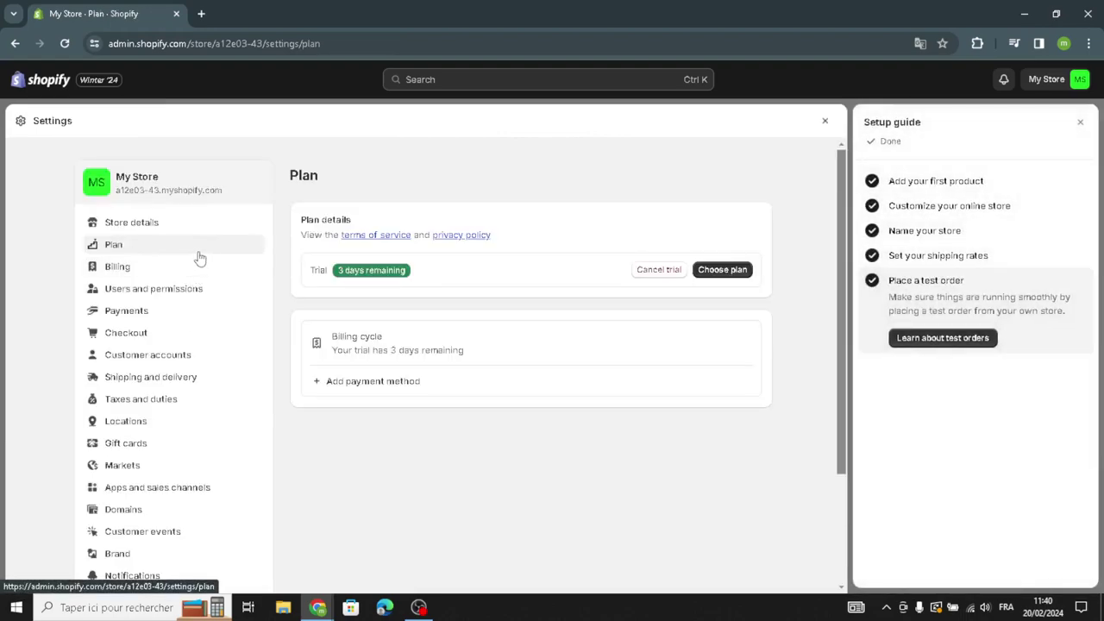
Step: Review the billing settings and the credit card and billing address fields for adding a payment method, leaving the form without adding a card
click(157, 268)
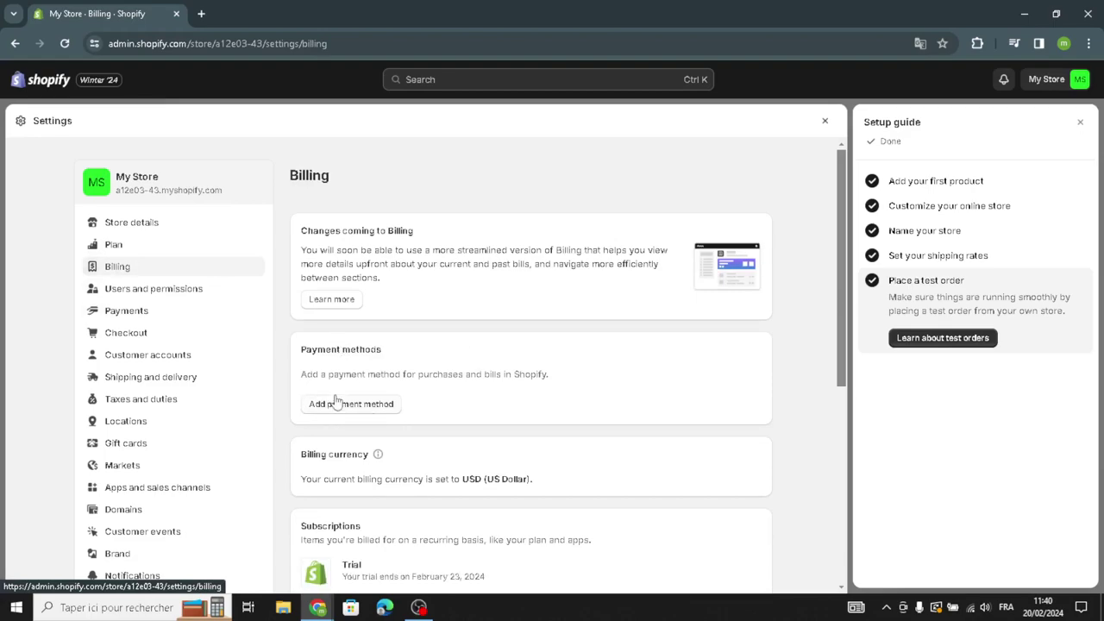
click(335, 403)
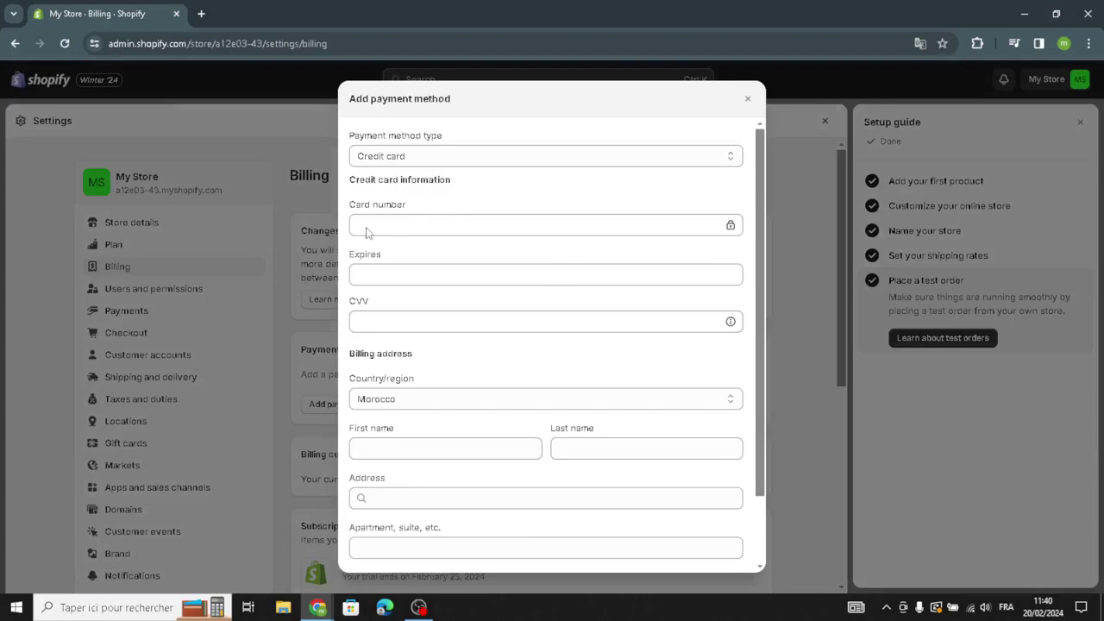
click(402, 222)
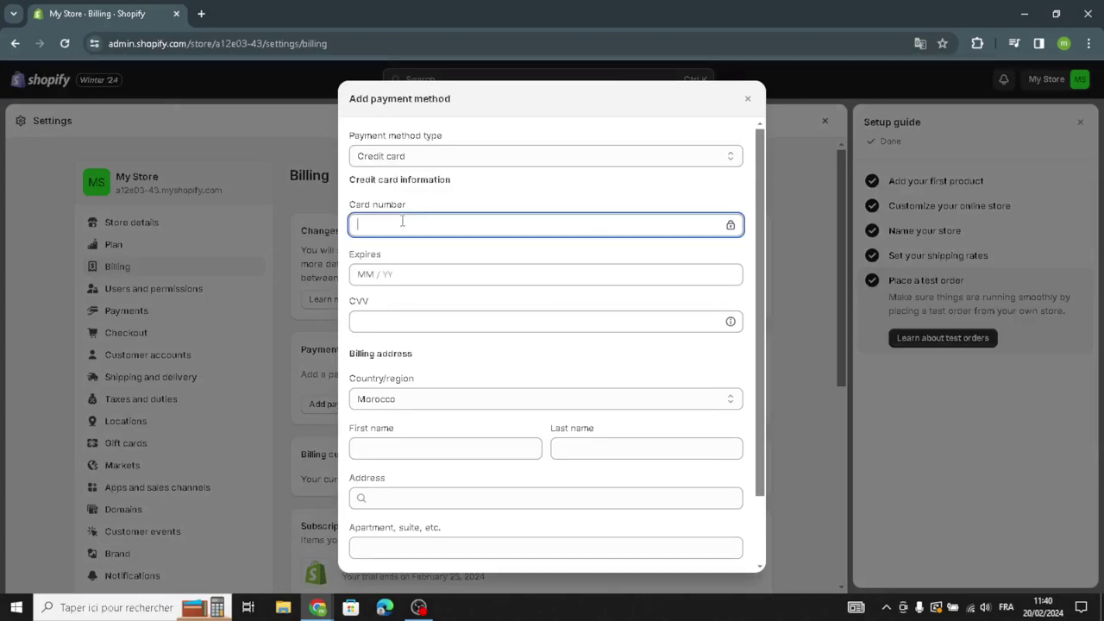
click(412, 284)
click(367, 325)
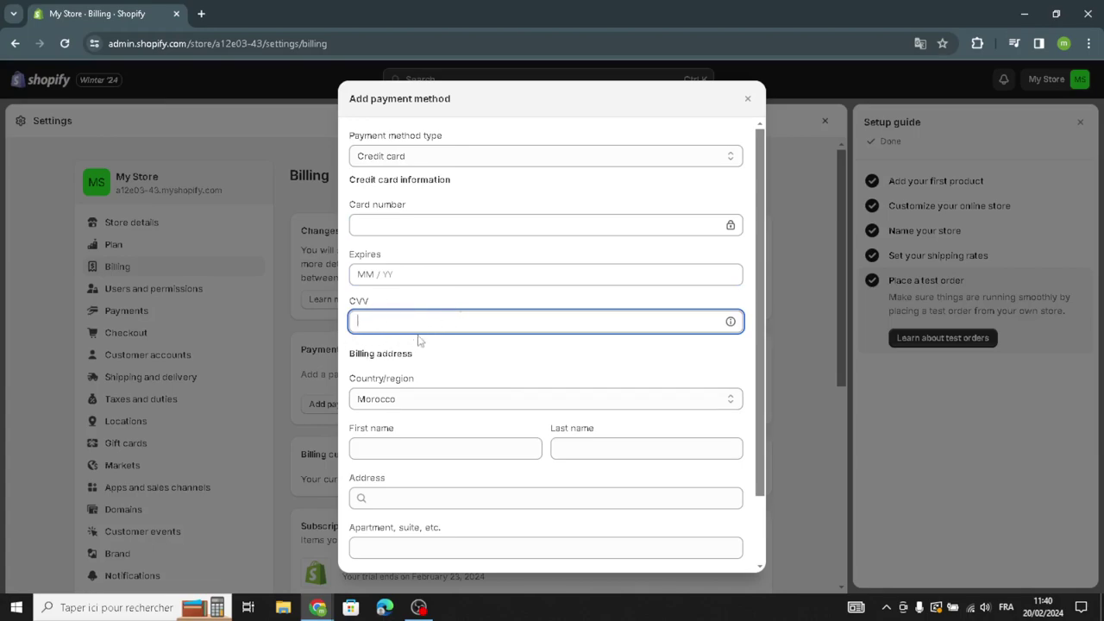
scroll(453, 406, down, 2)
click(422, 367)
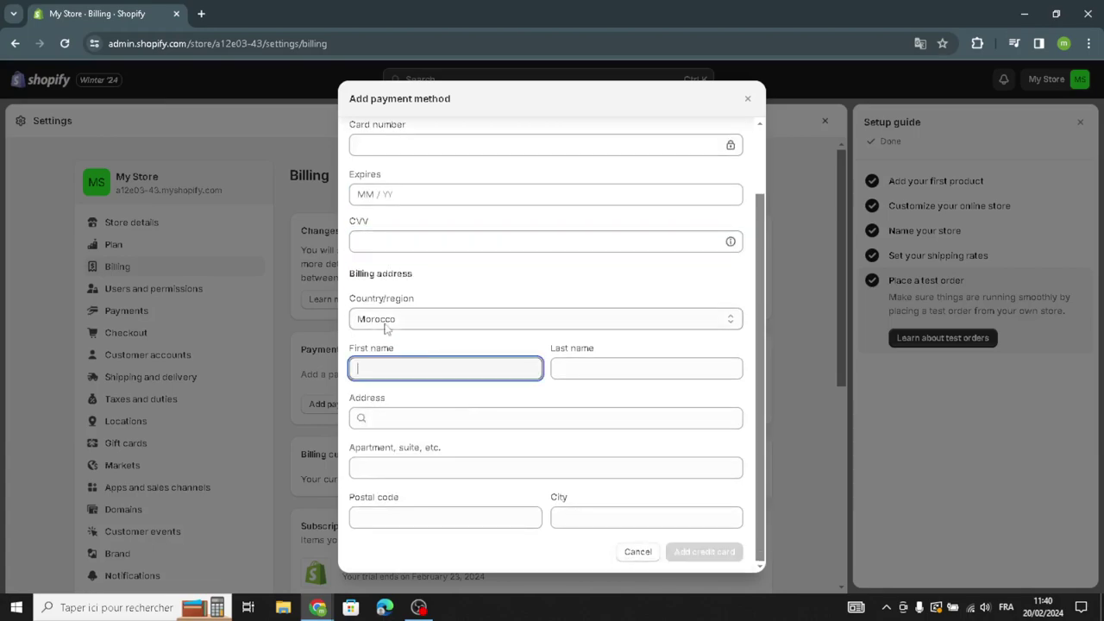
click(444, 420)
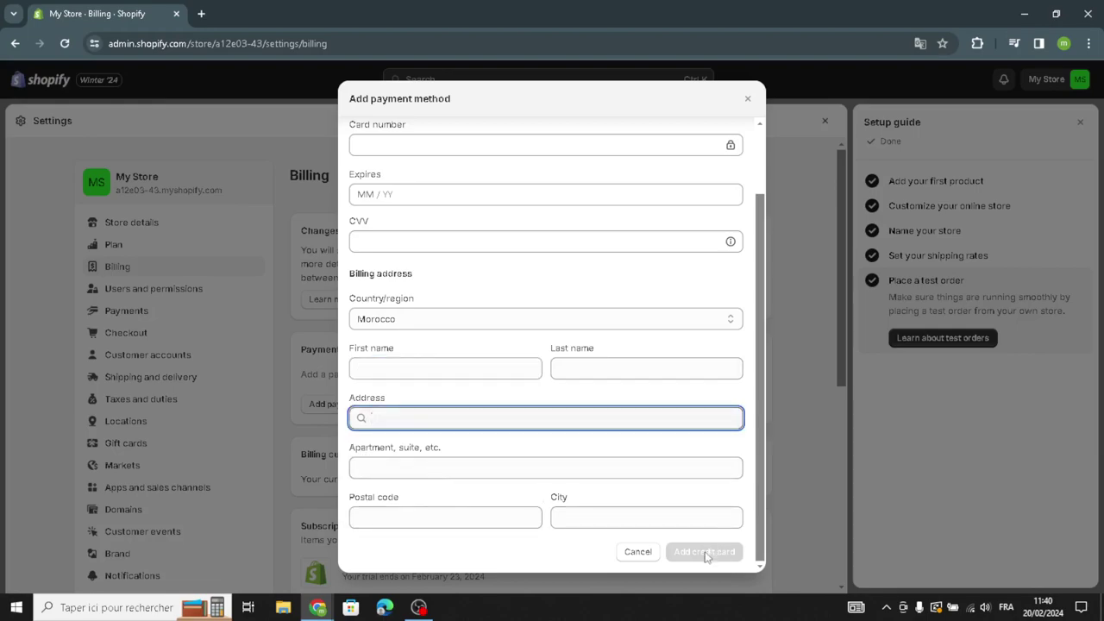
click(746, 98)
scroll(600, 325, down, 1)
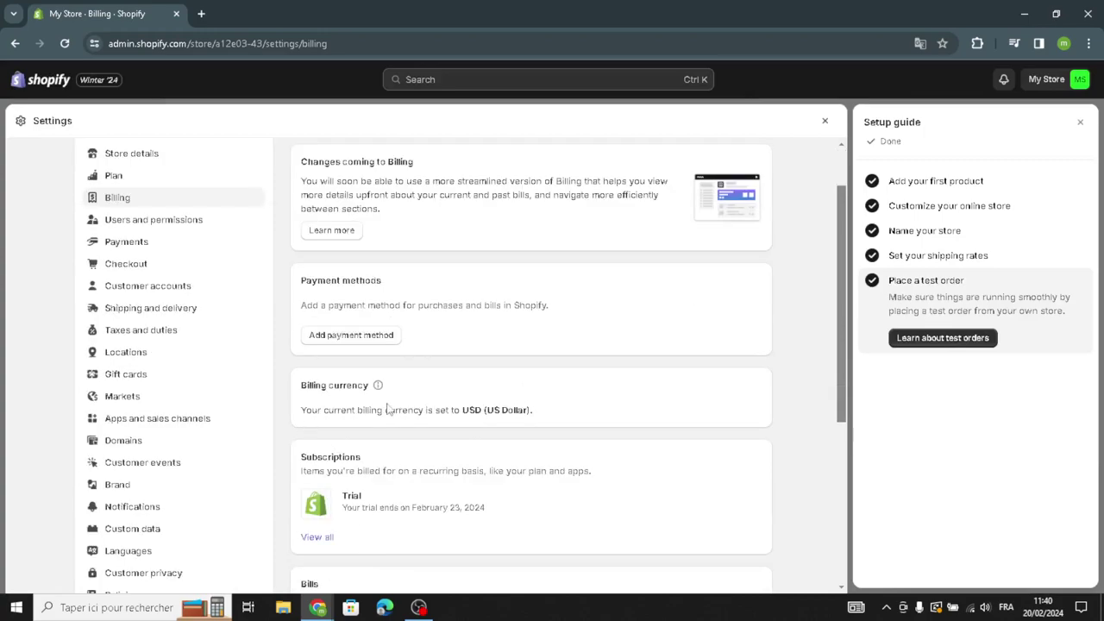
scroll(388, 409, up, 1)
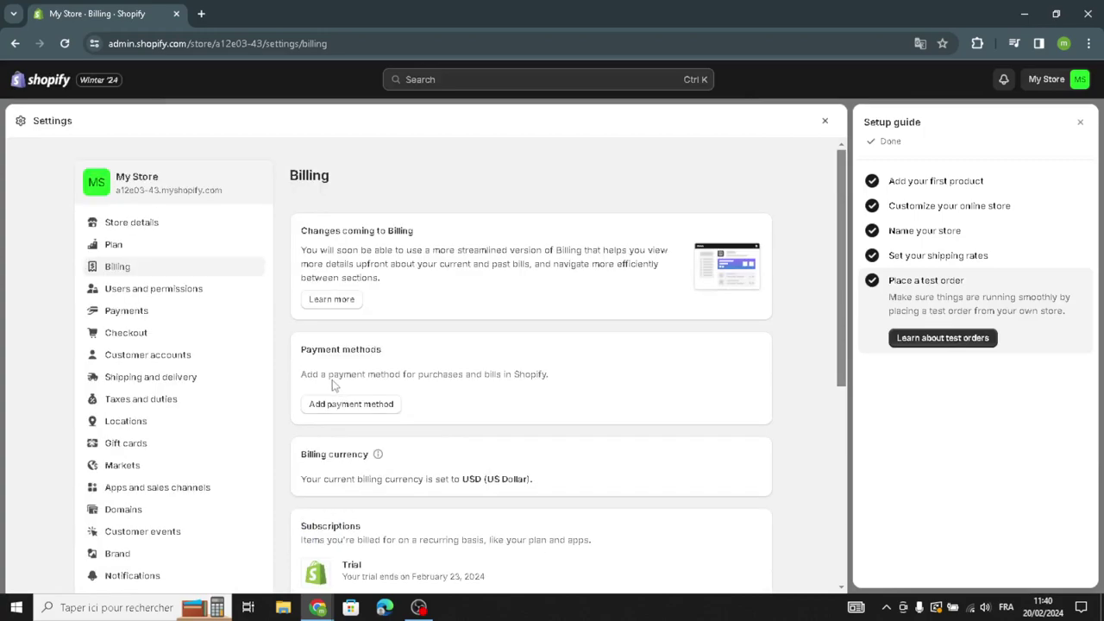
Step: Review the user permissions settings, and view the Oceanpayment(Direct) details among the third-party payment providers
click(152, 288)
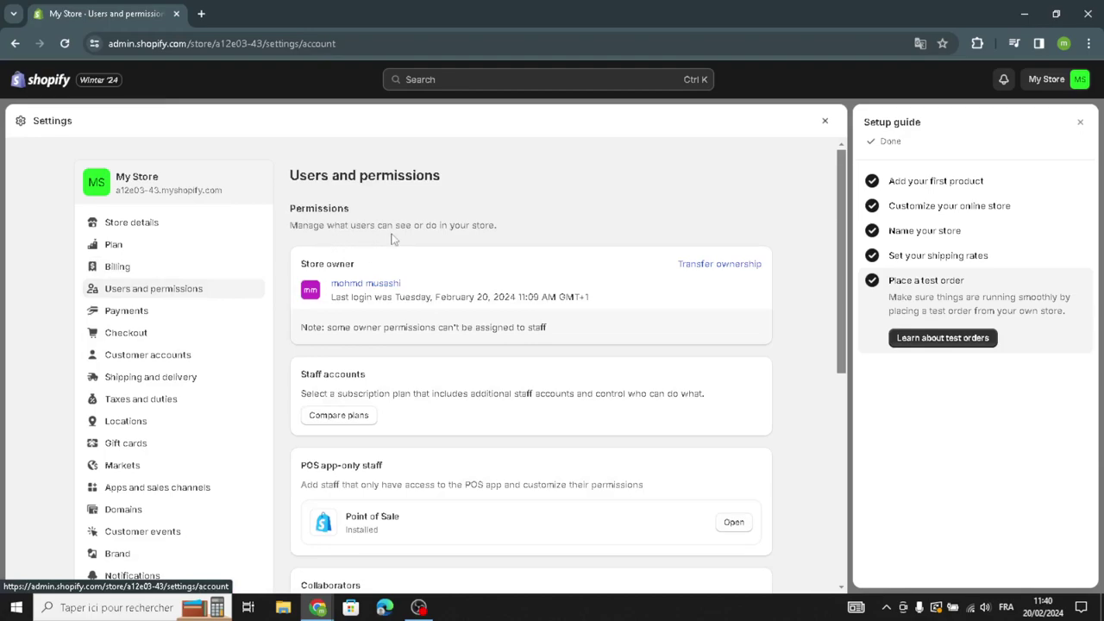
scroll(458, 342, down, 2)
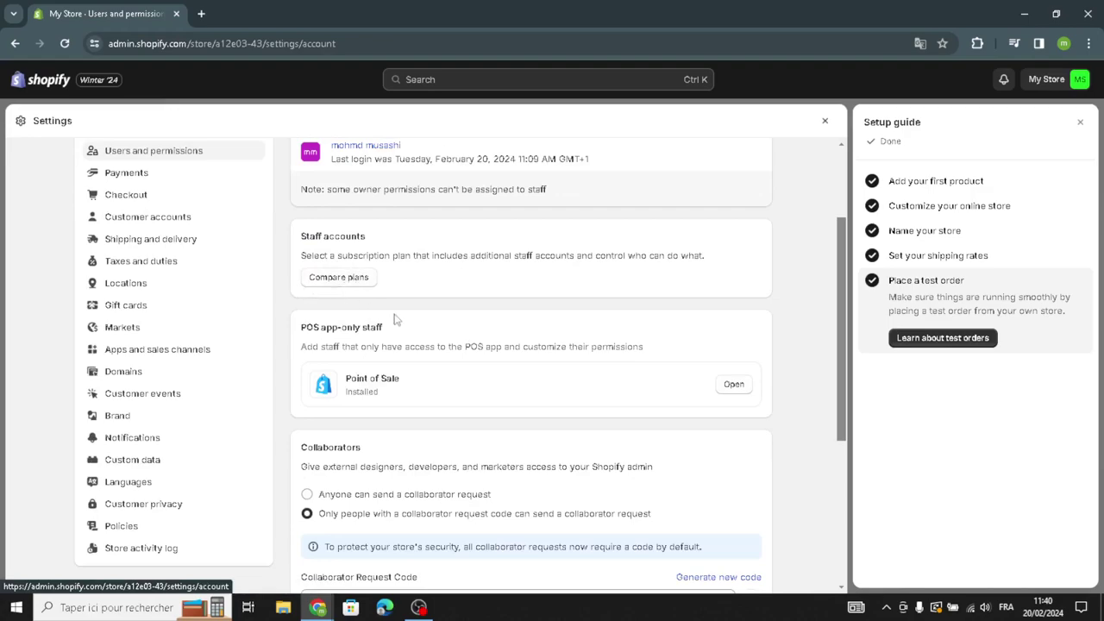
click(173, 181)
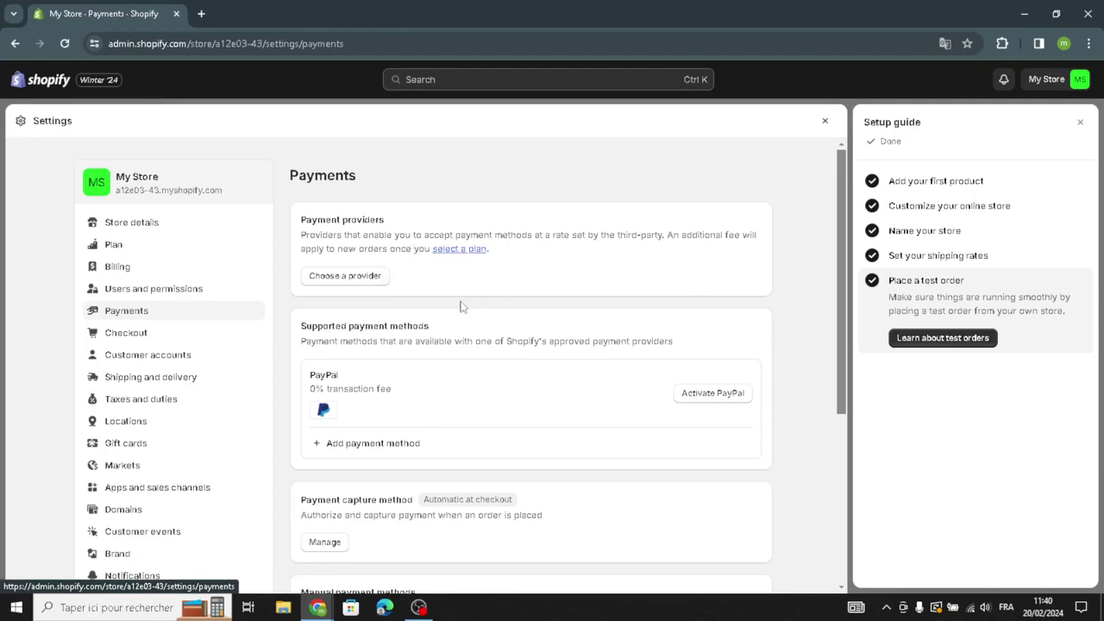
click(359, 281)
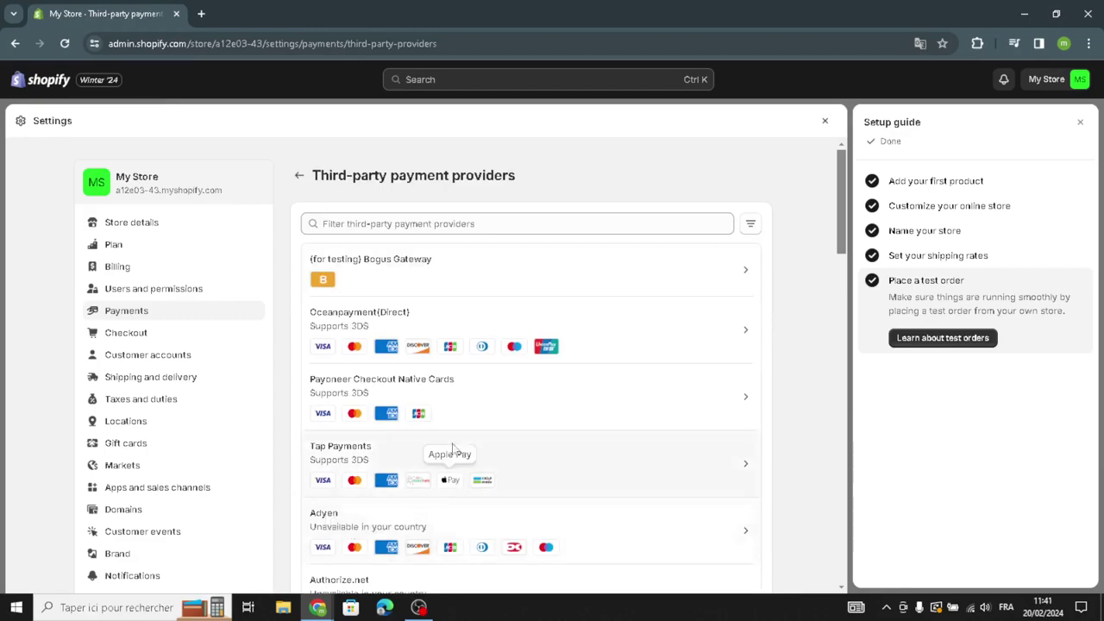
click(432, 326)
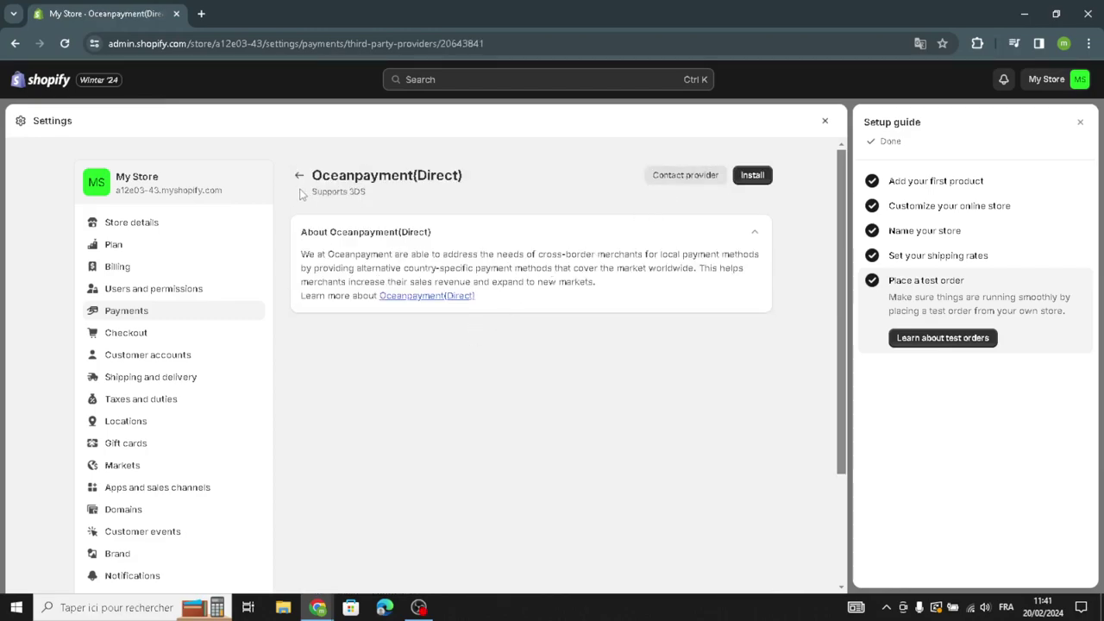
Step: Review the checkout settings, from customer contact method and customer information through marketing, address collection and order processing to checkout language and rules
click(173, 341)
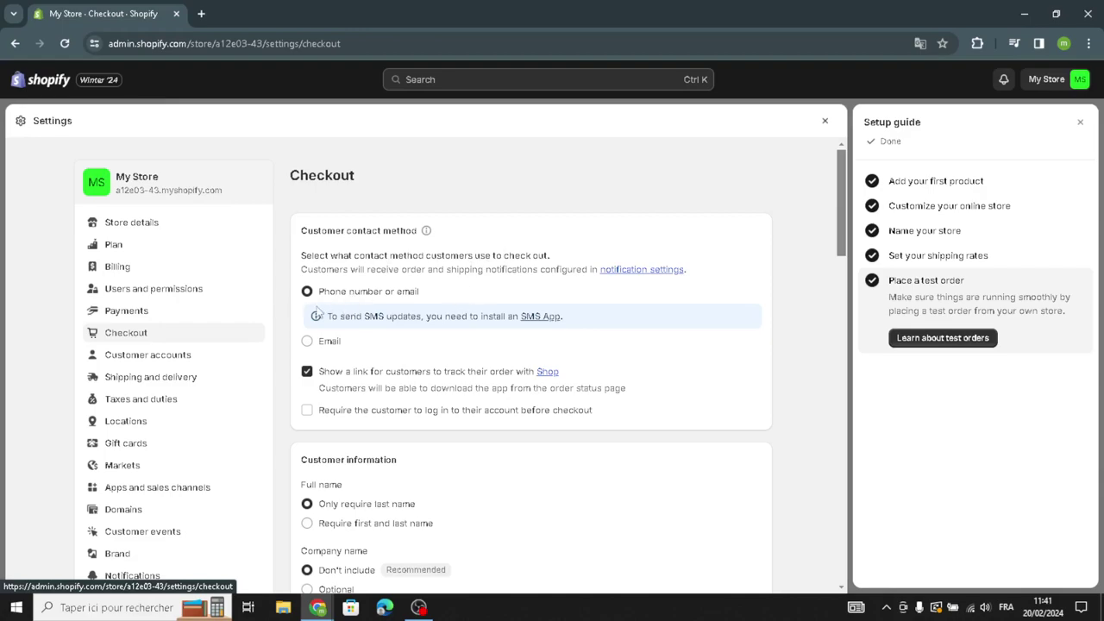
scroll(315, 414, down, 1)
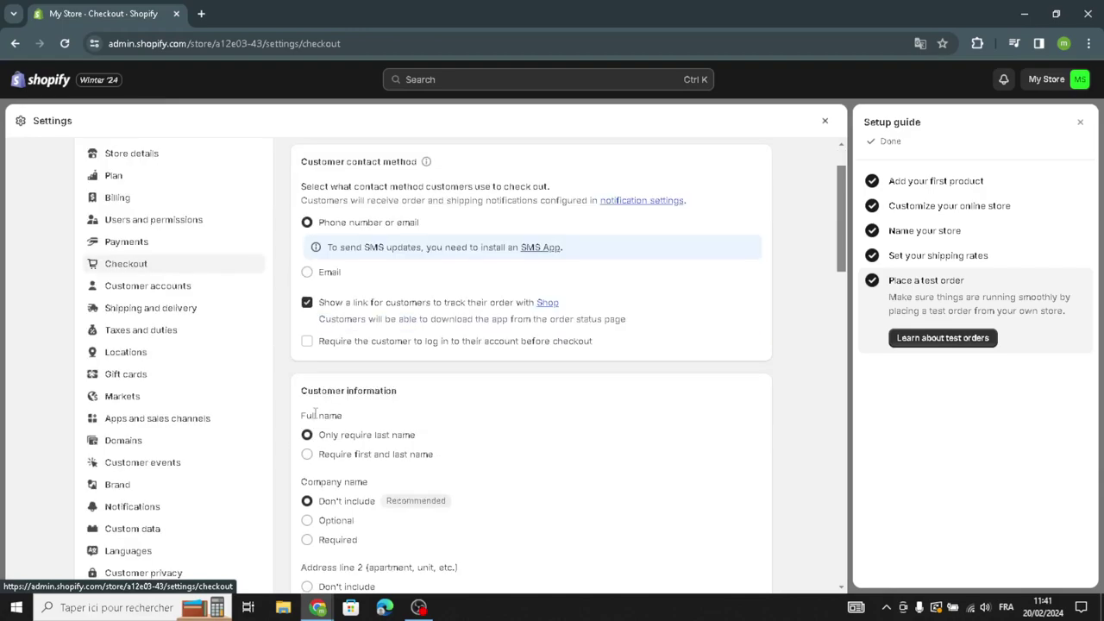
scroll(315, 403, down, 1)
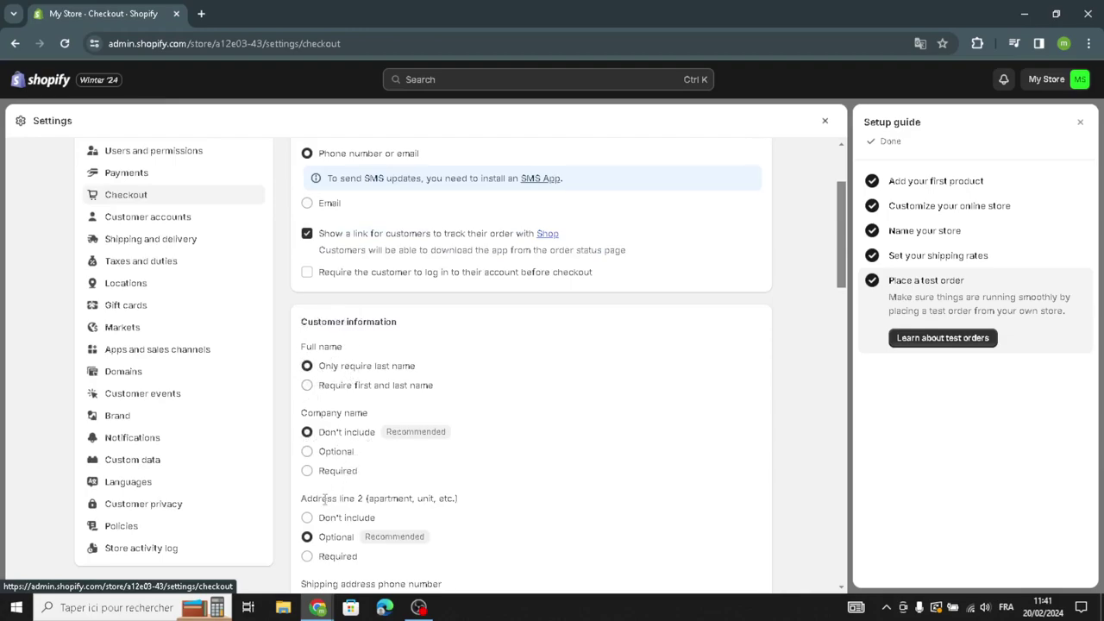
scroll(359, 535, down, 3)
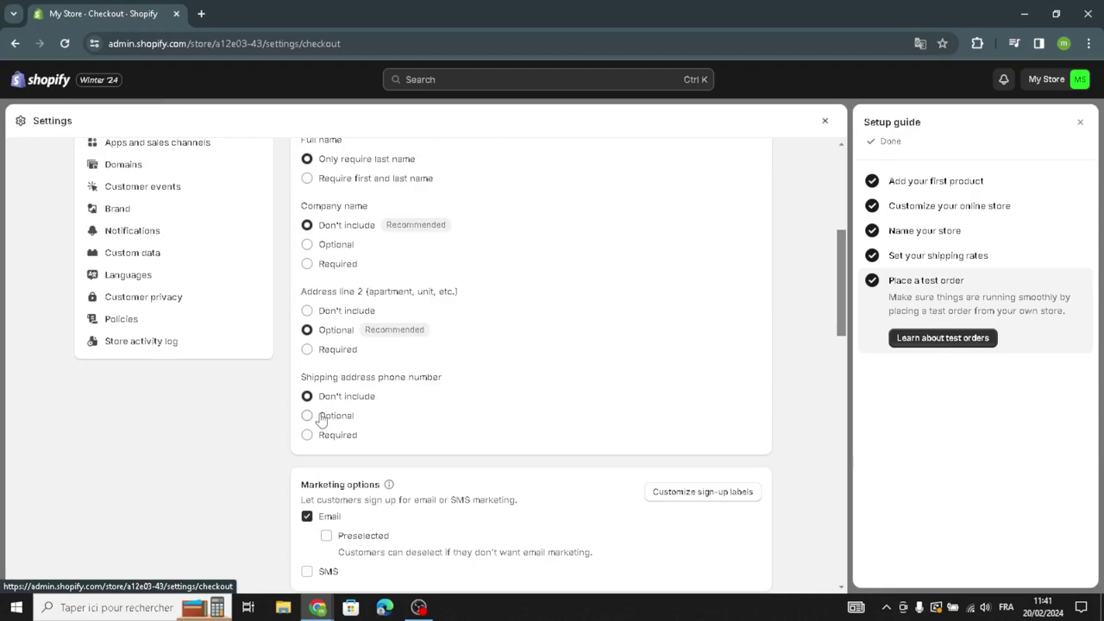
scroll(388, 519, down, 2)
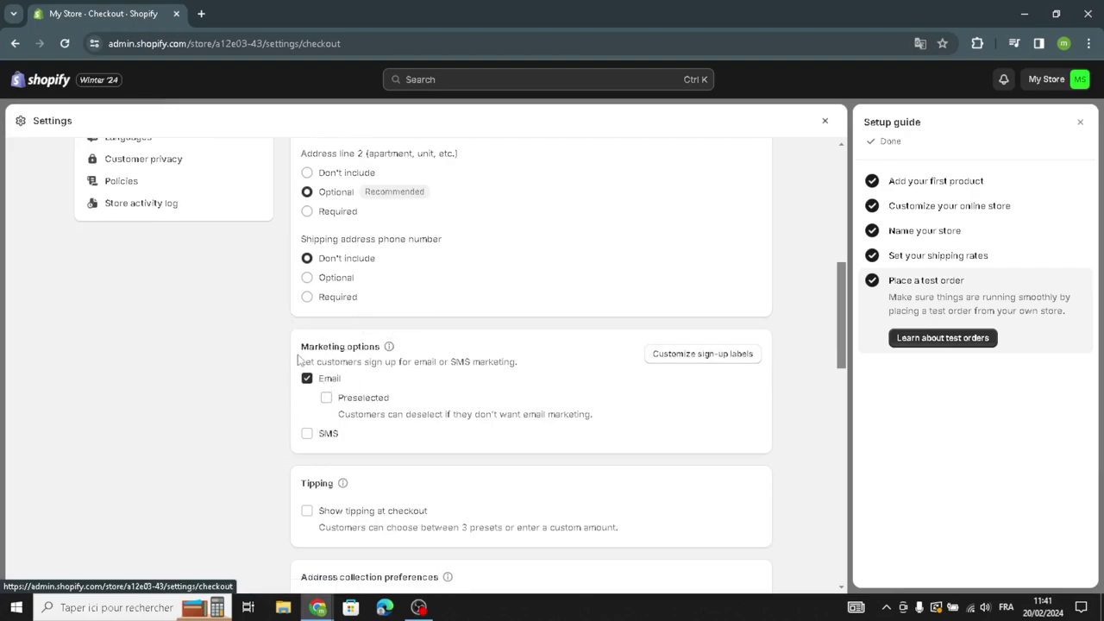
scroll(354, 389, down, 5)
scroll(349, 506, down, 4)
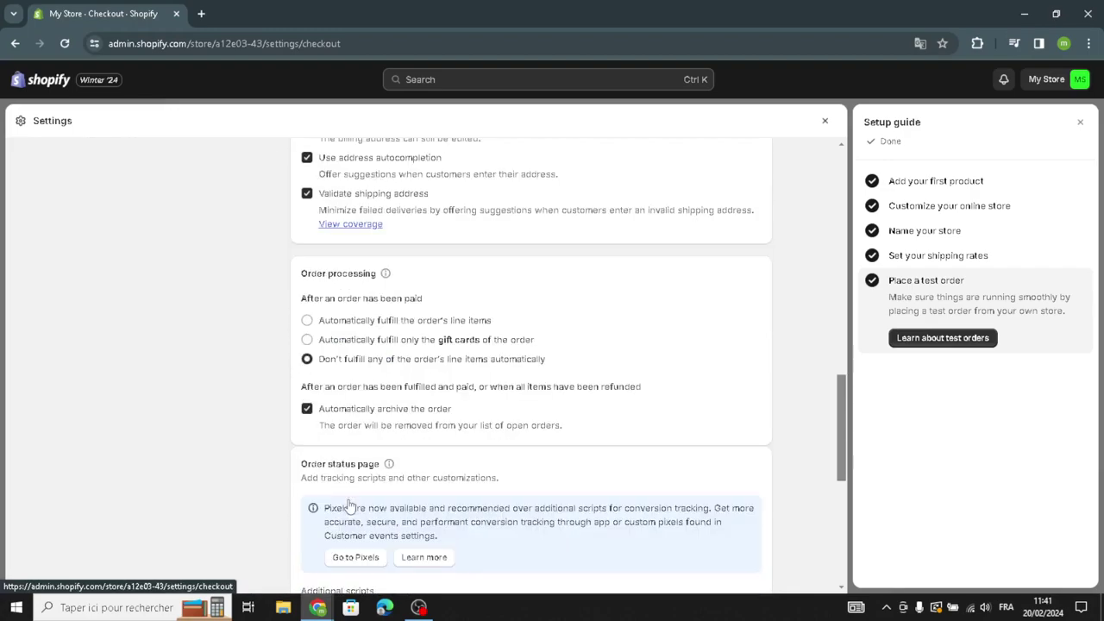
click(328, 484)
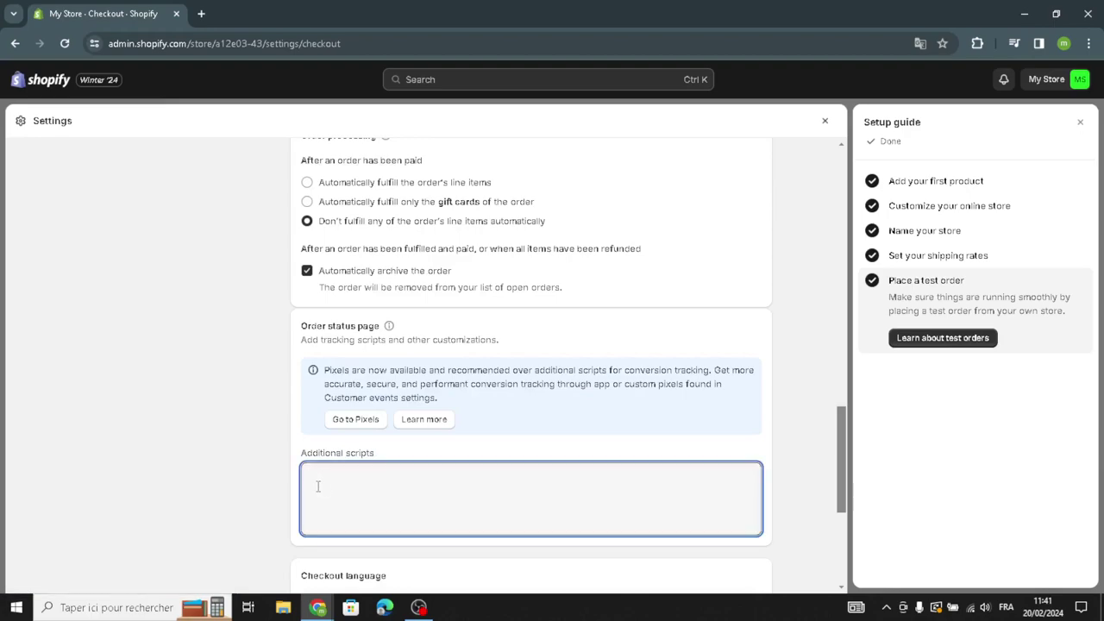
scroll(322, 486, up, 2)
scroll(321, 490, up, 3)
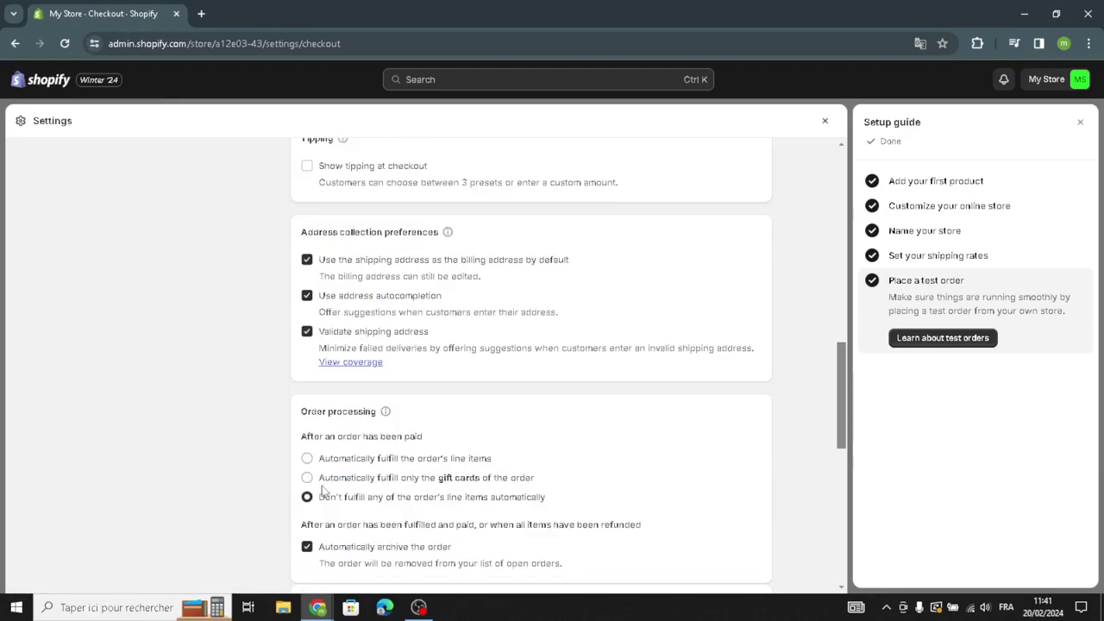
scroll(320, 493, down, 8)
scroll(322, 486, down, 1)
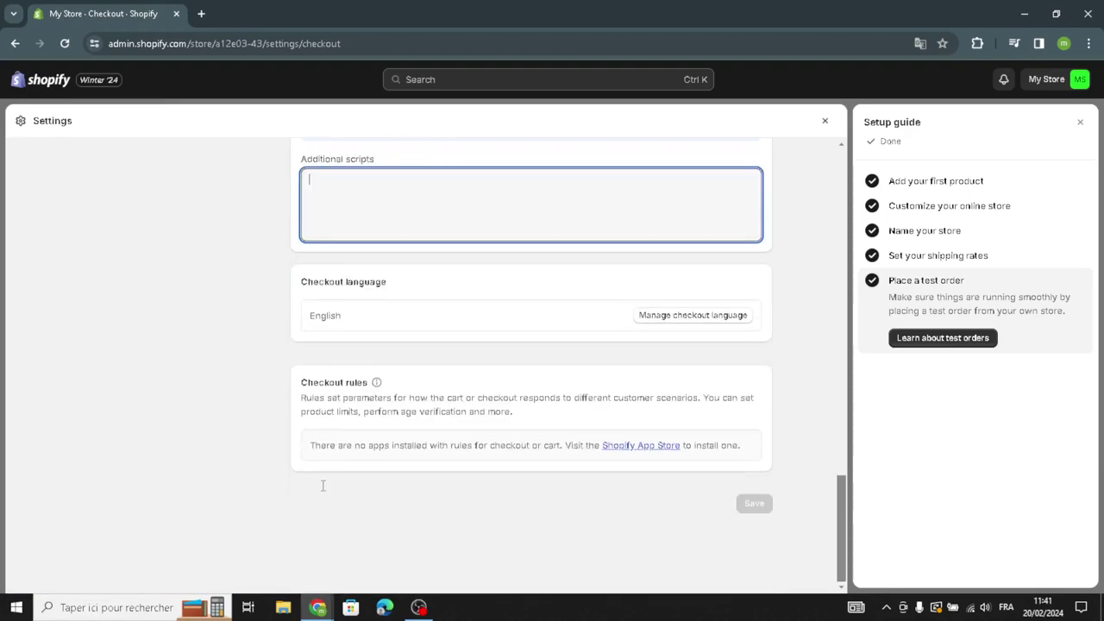
scroll(322, 486, up, 12)
scroll(322, 486, down, 14)
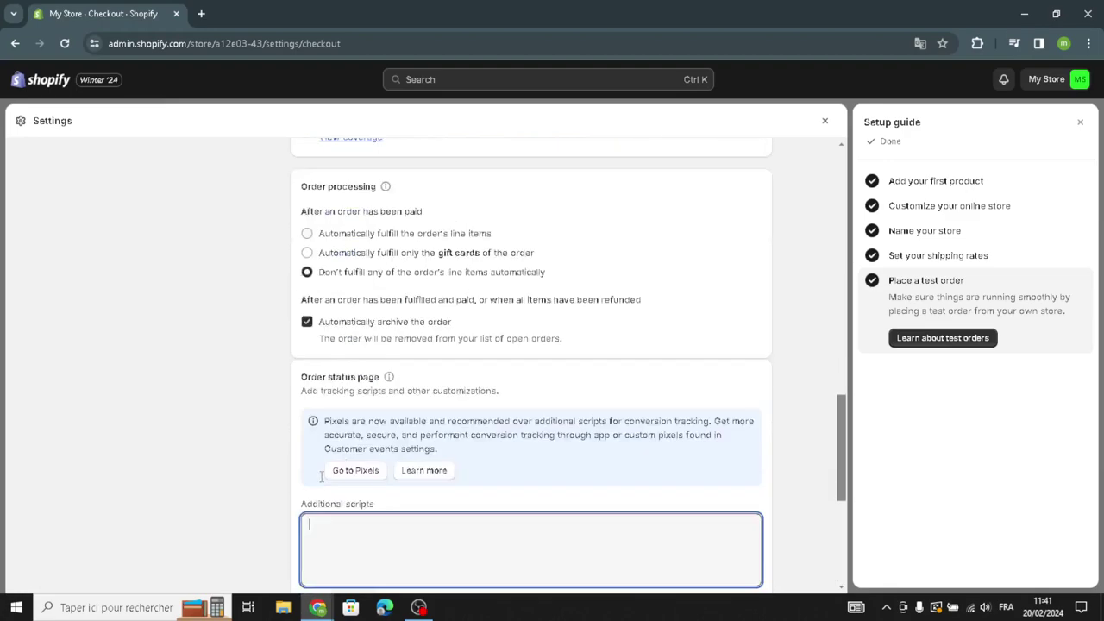
scroll(321, 476, up, 1)
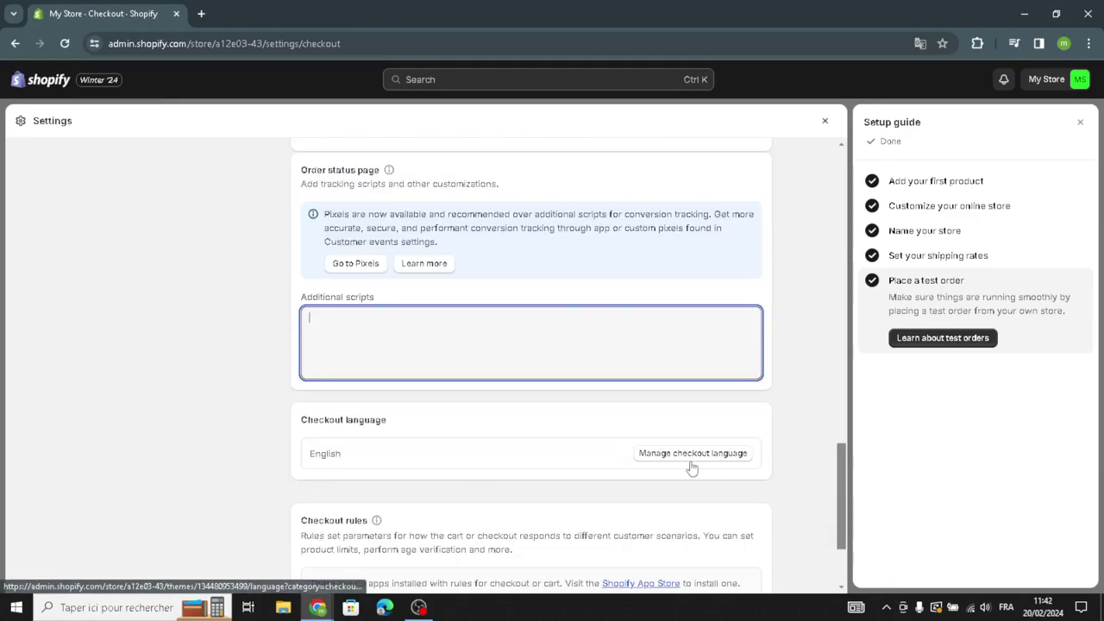
scroll(324, 433, up, 4)
scroll(324, 434, up, 20)
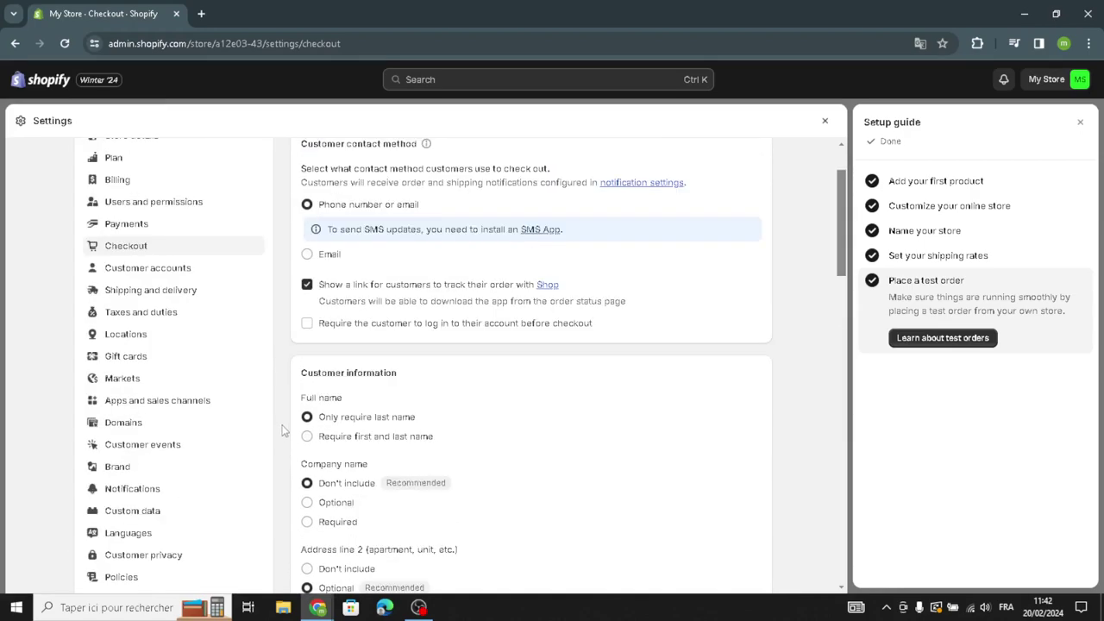
Step: Search for a new domain named HarmonyHubMa in the domain settings and browse the available extensions and prices
click(164, 426)
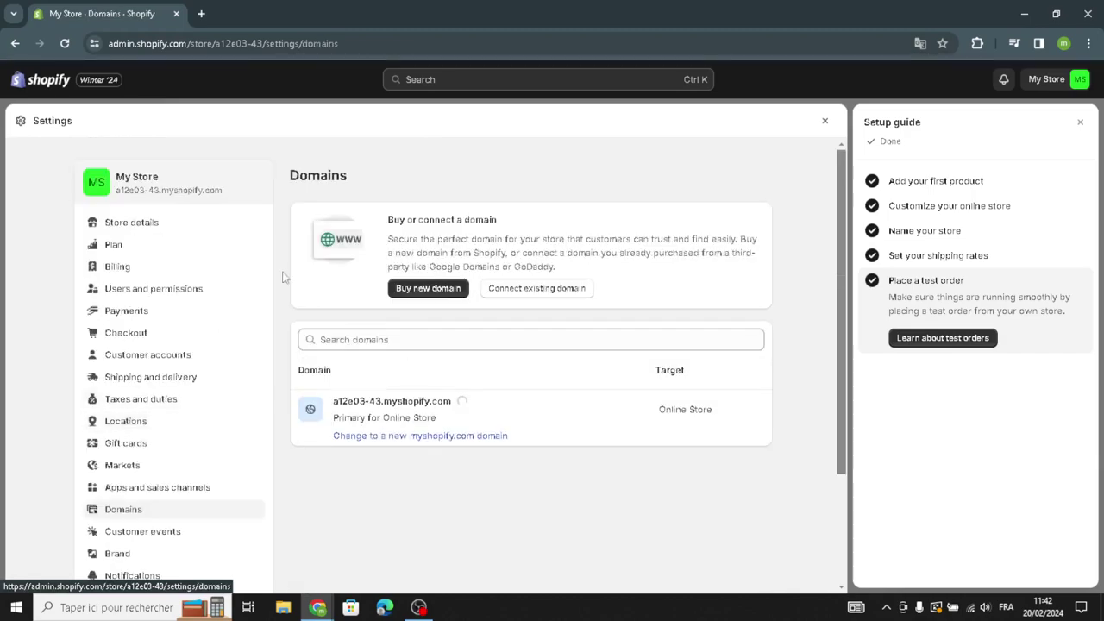
click(391, 295)
click(352, 258)
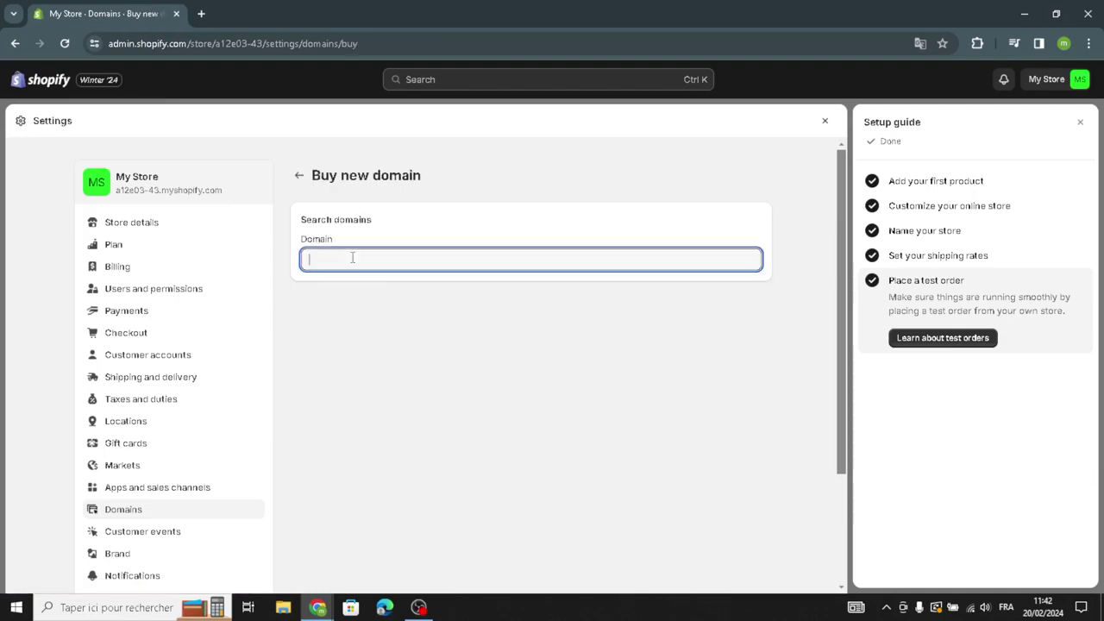
text(HarmonyHubMa)
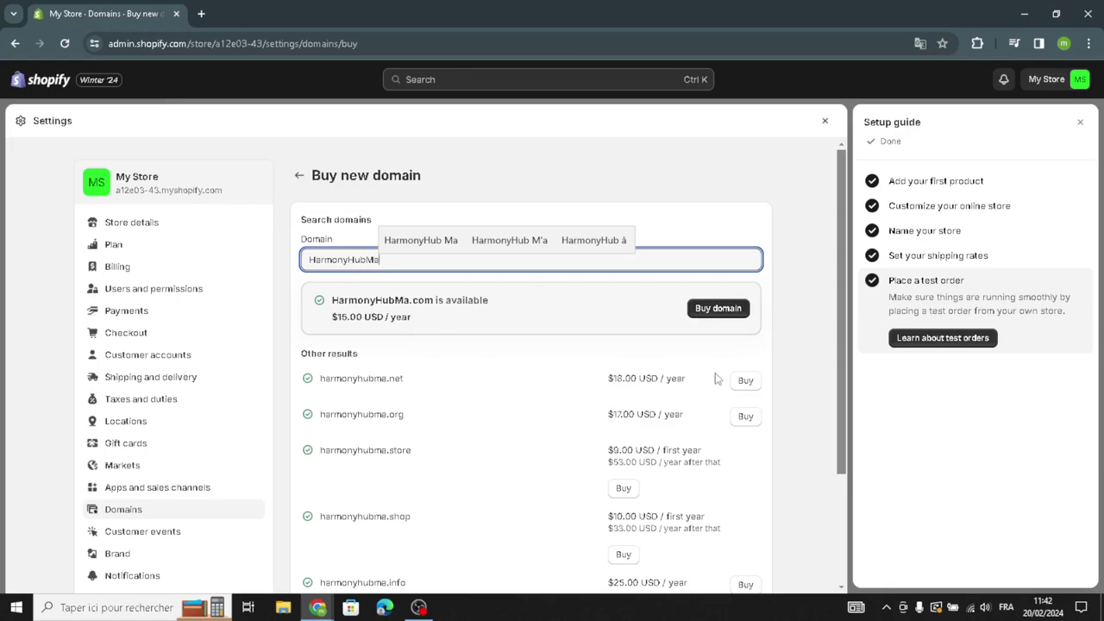
scroll(454, 398, down, 2)
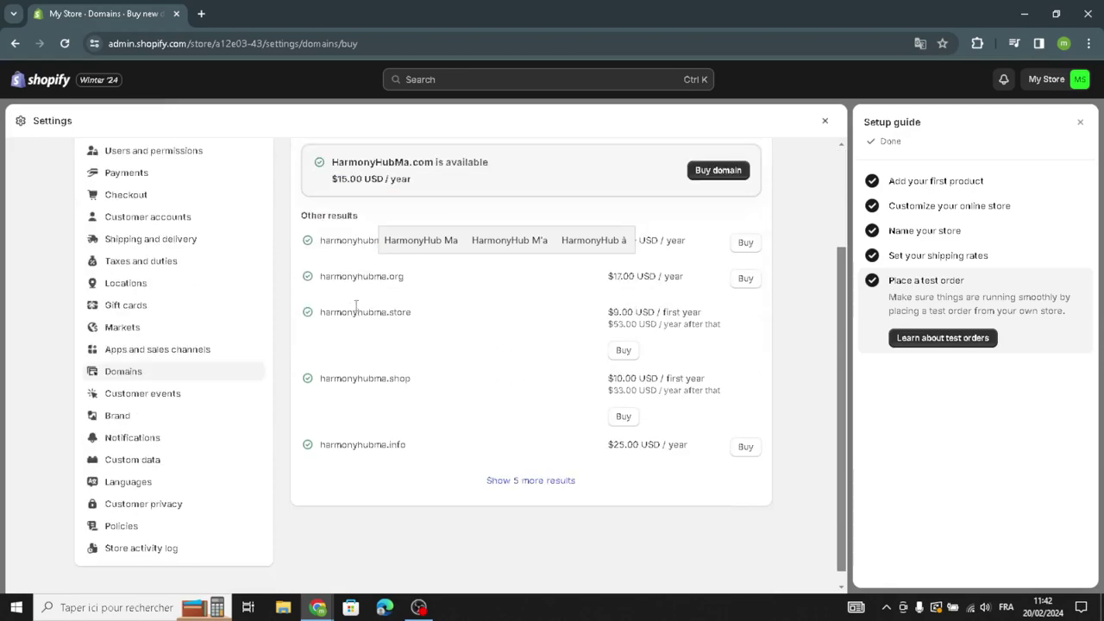
Step: Compare the offered HarmonyHubMa extensions and open the purchase form for the HarmonyHubMa.com domain
scroll(725, 322, up, 1)
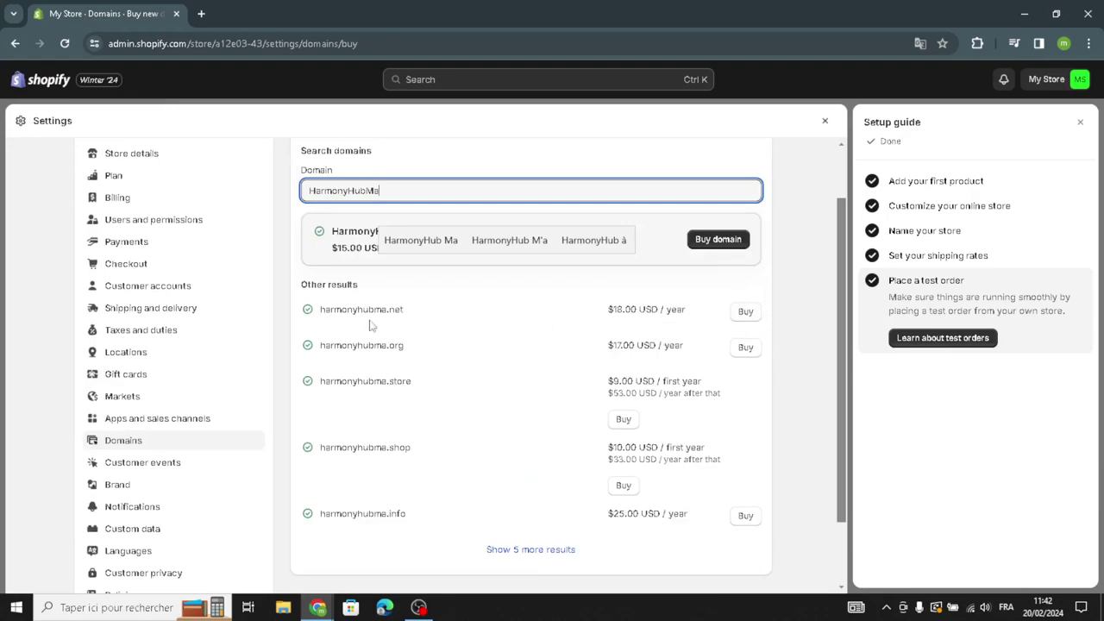
scroll(552, 384, down, 1)
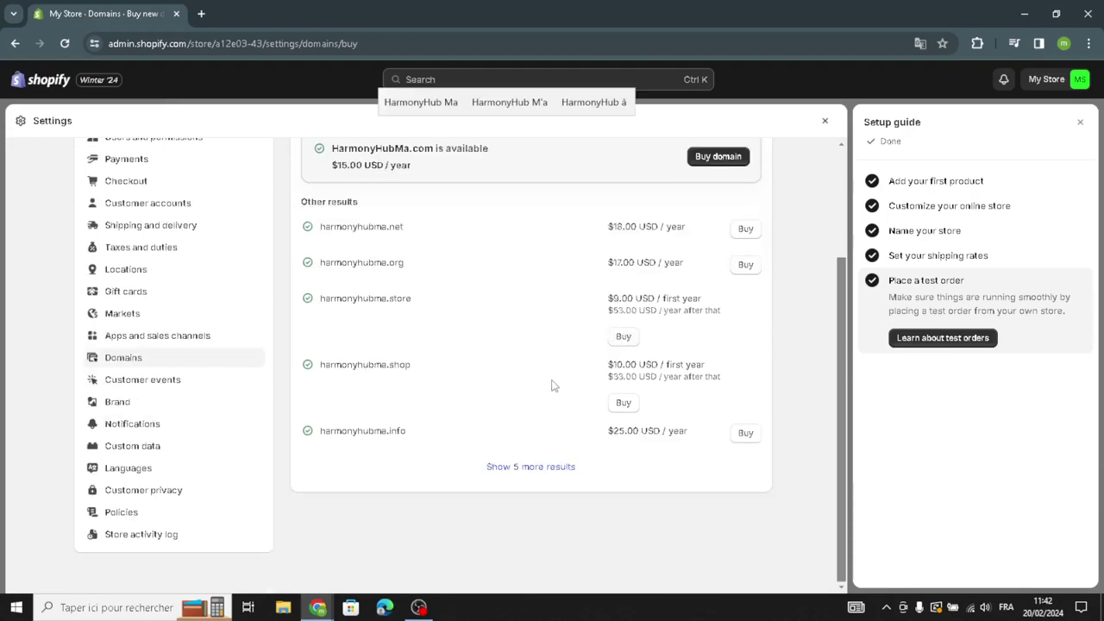
scroll(633, 339, up, 2)
click(726, 309)
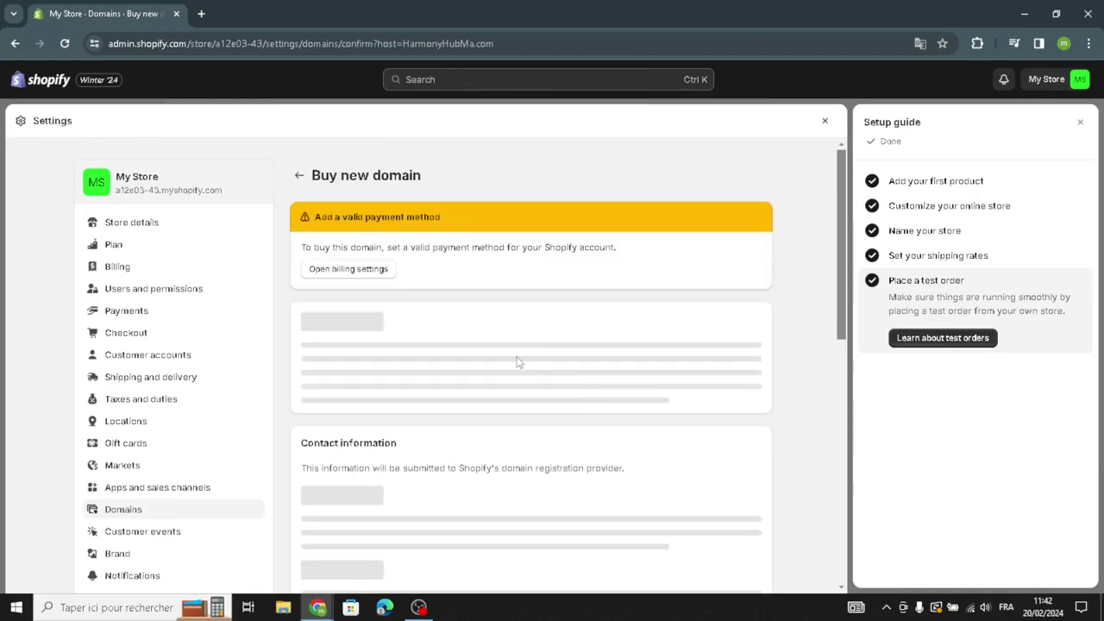
Step: Review the domain purchase form, from the payment method requirement and auto-renewal to the contact information and WHOIS privacy
scroll(514, 362, down, 3)
scroll(405, 291, up, 3)
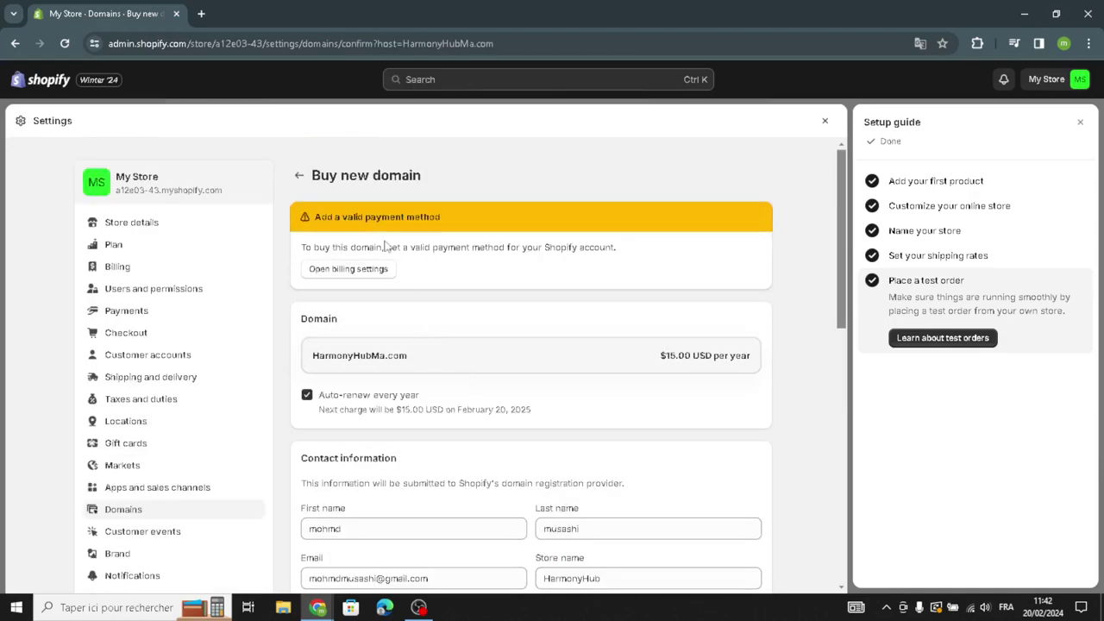
scroll(451, 431, down, 3)
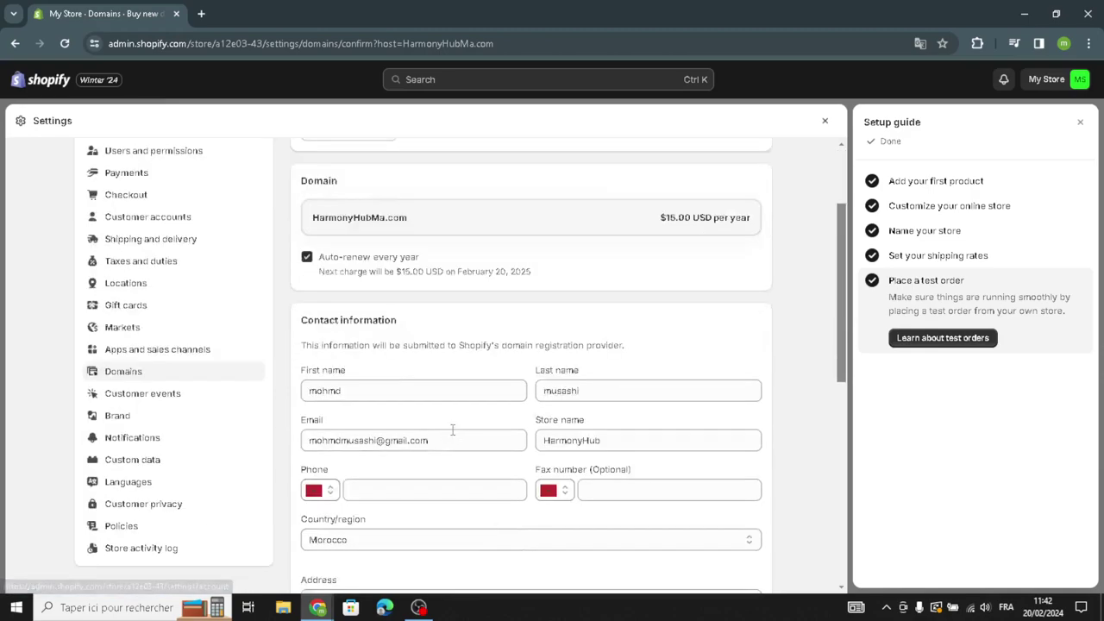
scroll(180, 288, up, 2)
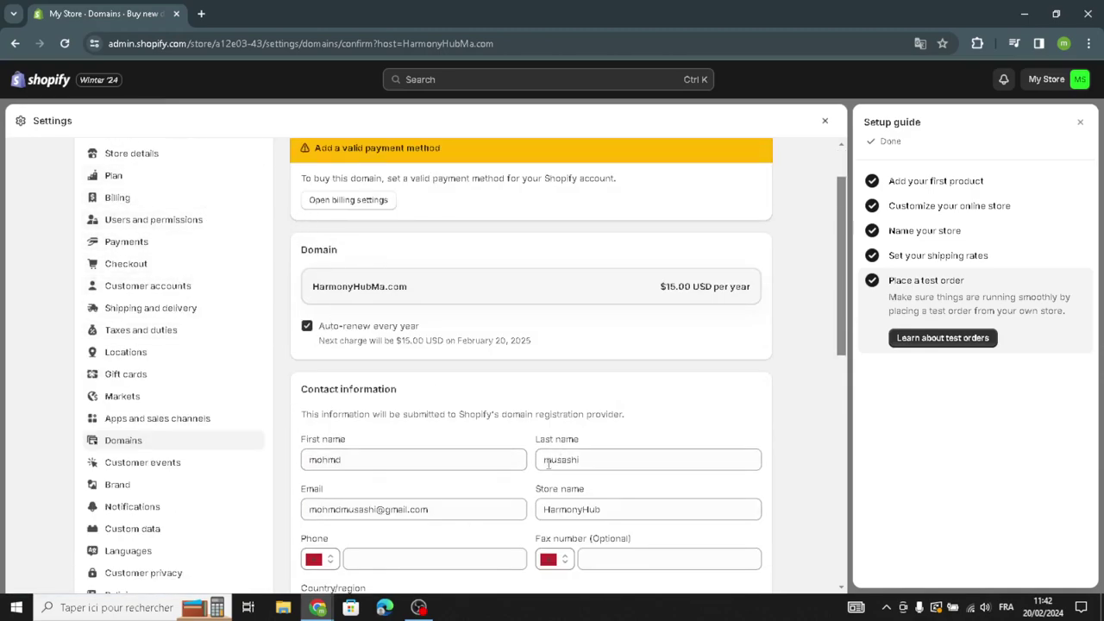
scroll(478, 436, down, 3)
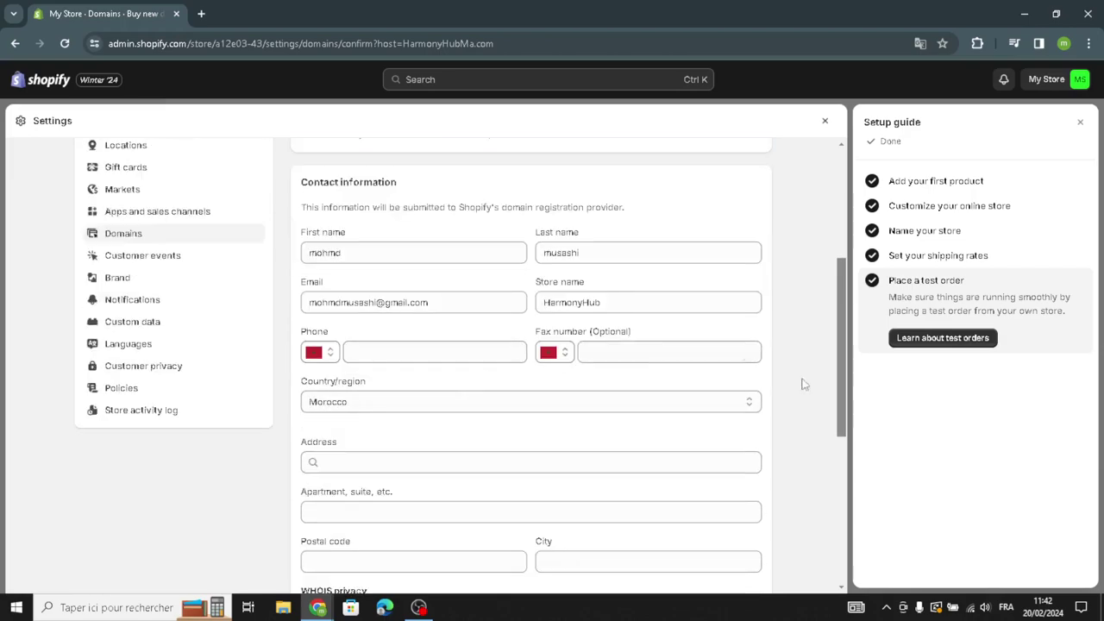
scroll(562, 436, down, 1)
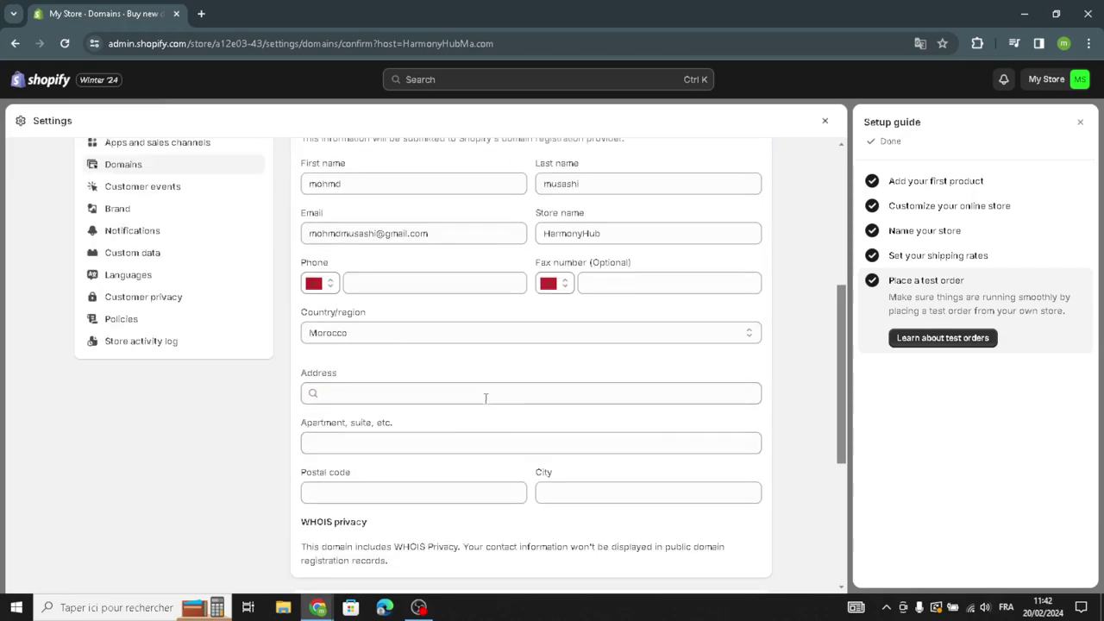
scroll(483, 429, up, 1)
scroll(471, 443, down, 2)
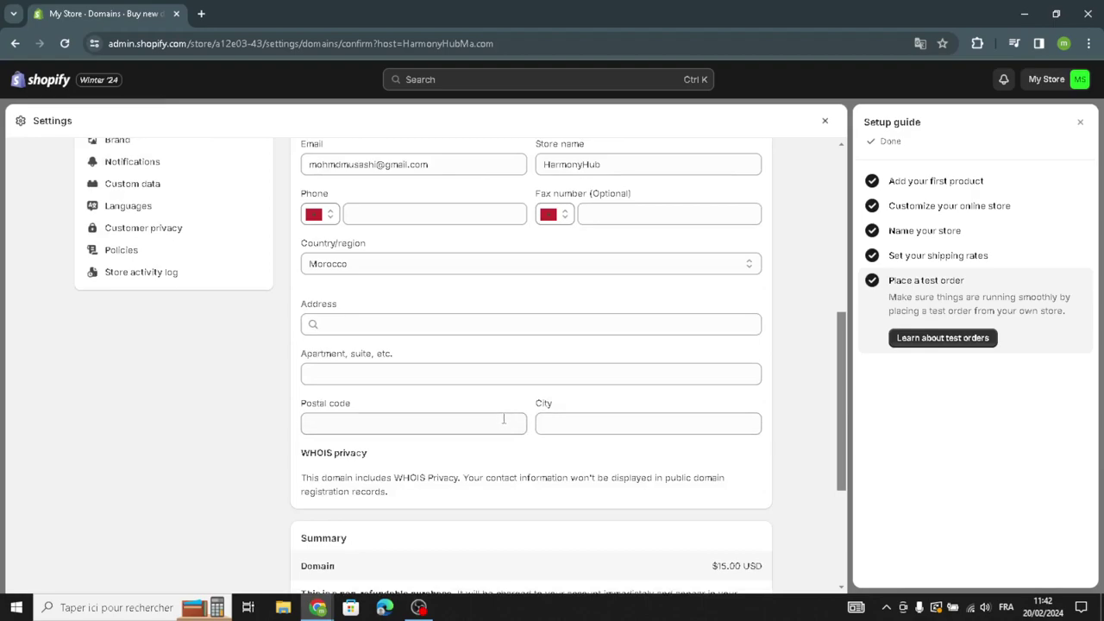
scroll(505, 422, up, 6)
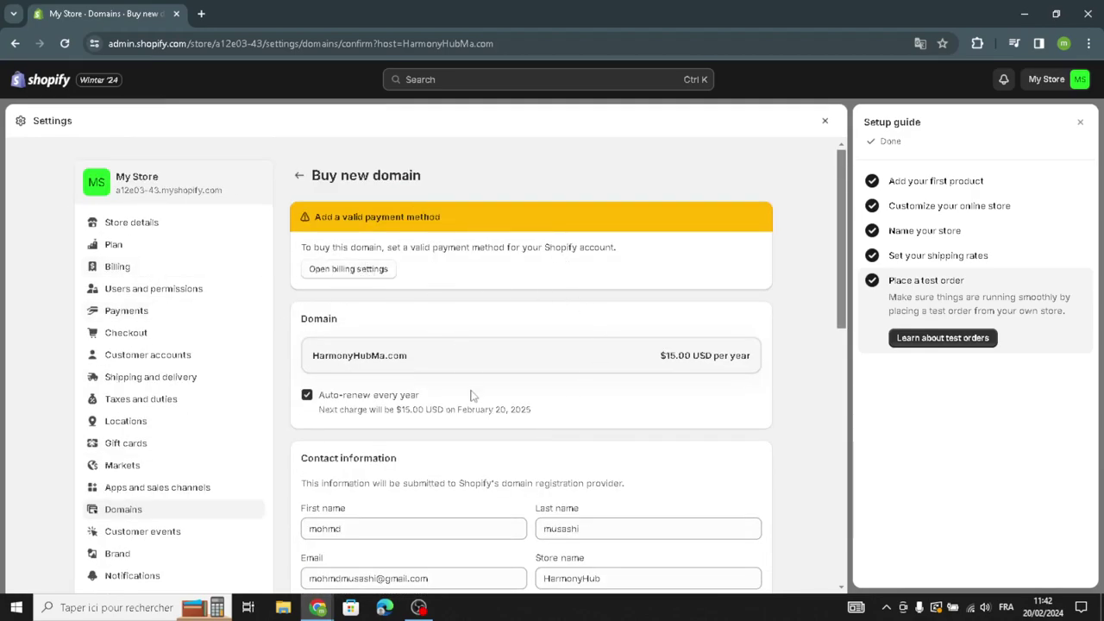
Step: Review the customer events settings and view the form for adding a custom pixel
scroll(466, 396, down, 1)
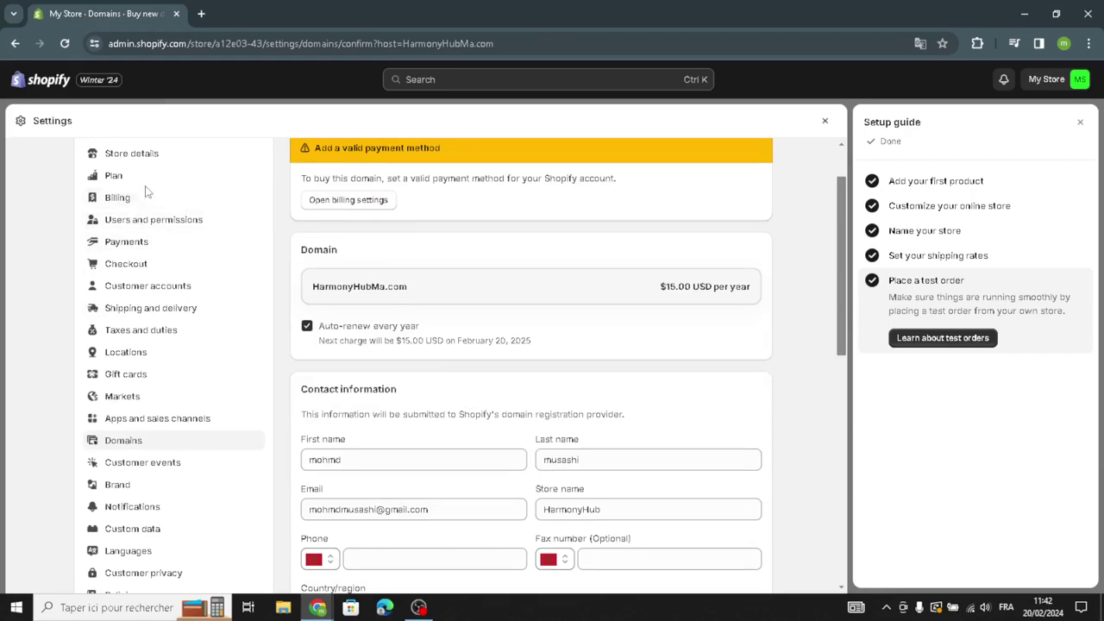
click(179, 464)
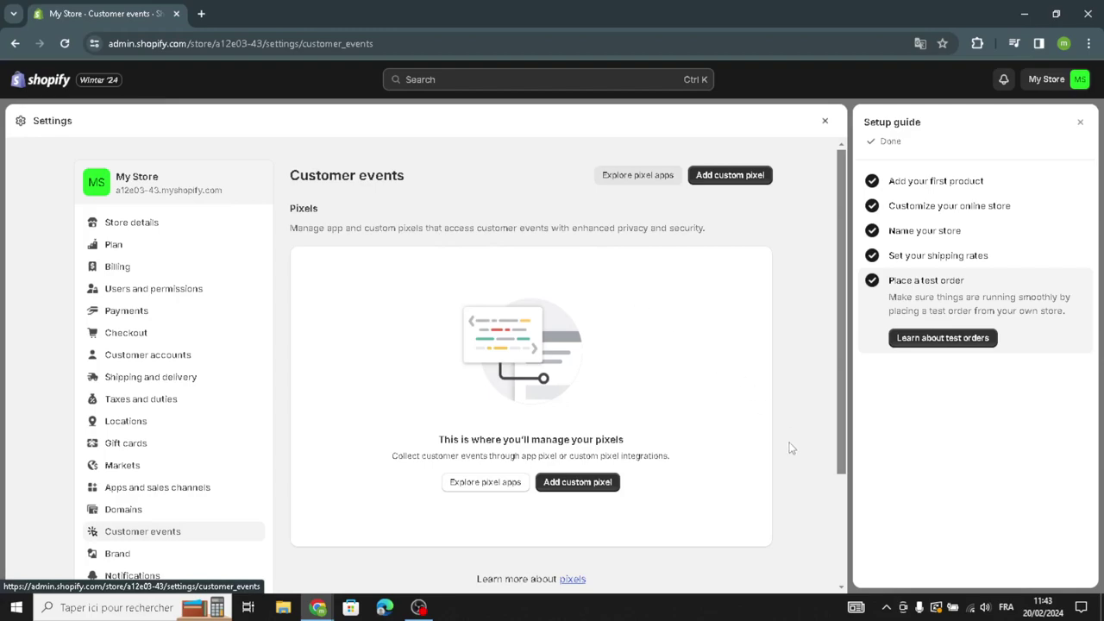
click(748, 177)
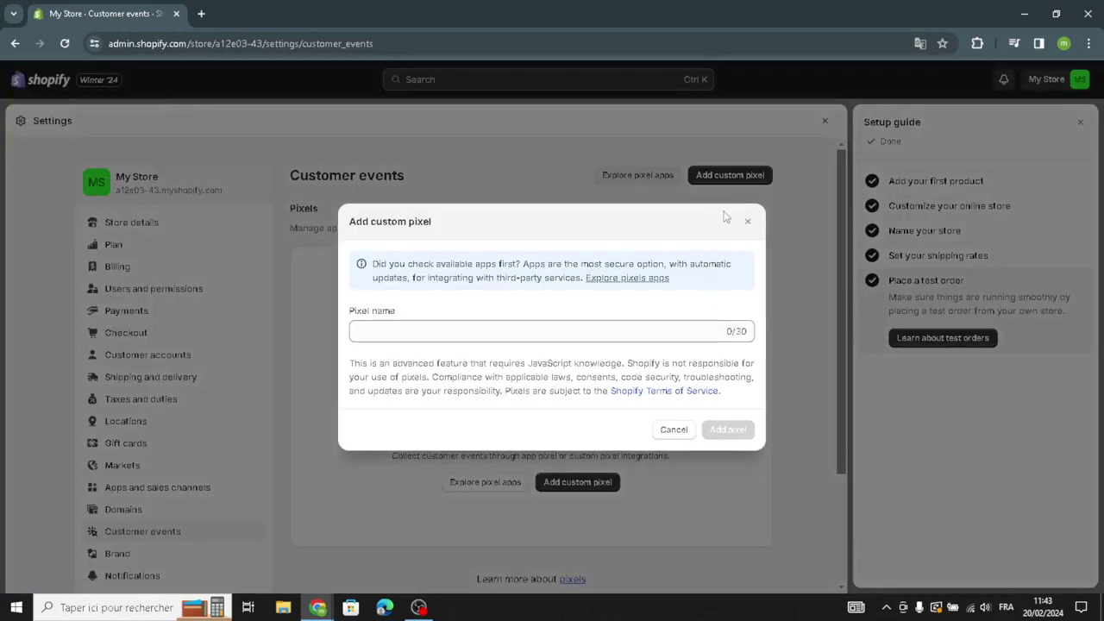
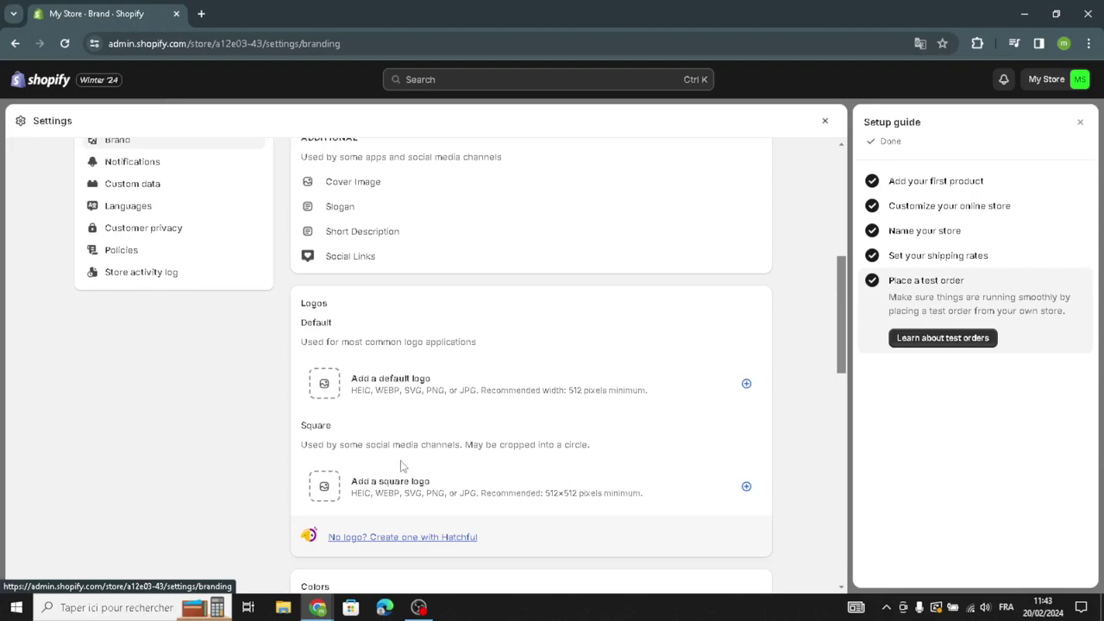
Step: Review the brand settings for logos, colors, cover image, slogan and short description, and view the available social link platforms
scroll(509, 487, down, 3)
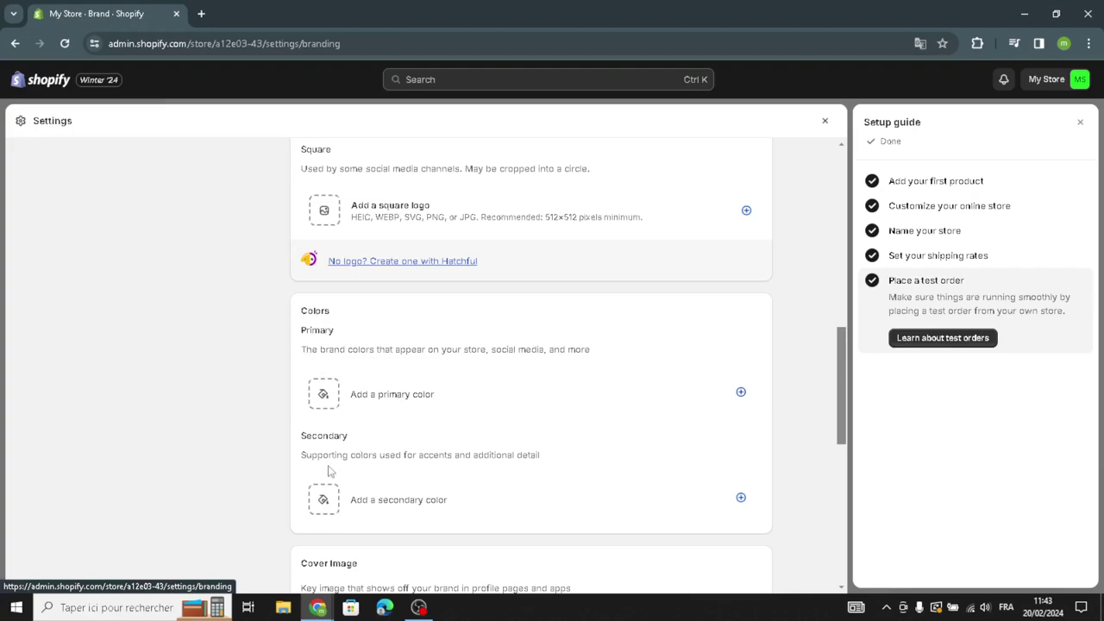
scroll(470, 453, down, 2)
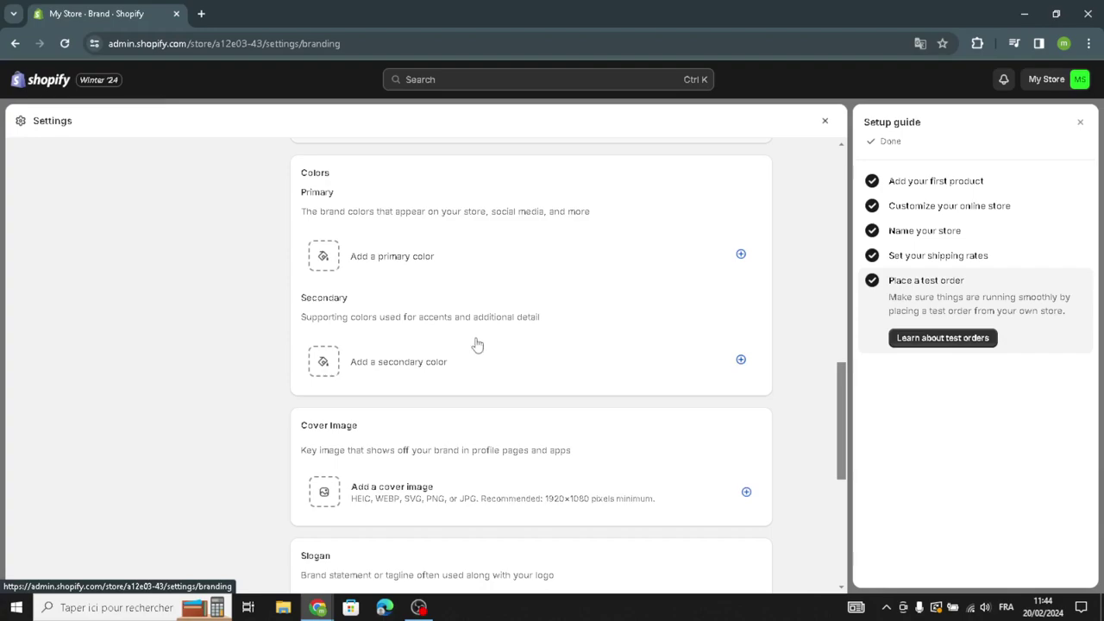
scroll(483, 347, down, 1)
scroll(482, 347, down, 2)
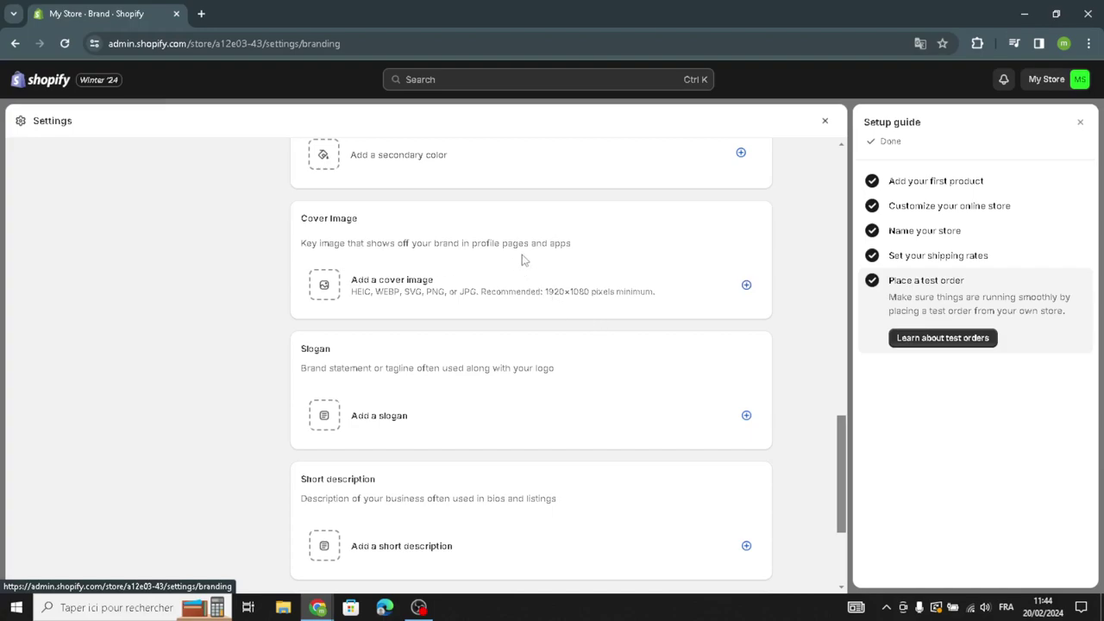
scroll(518, 267, down, 3)
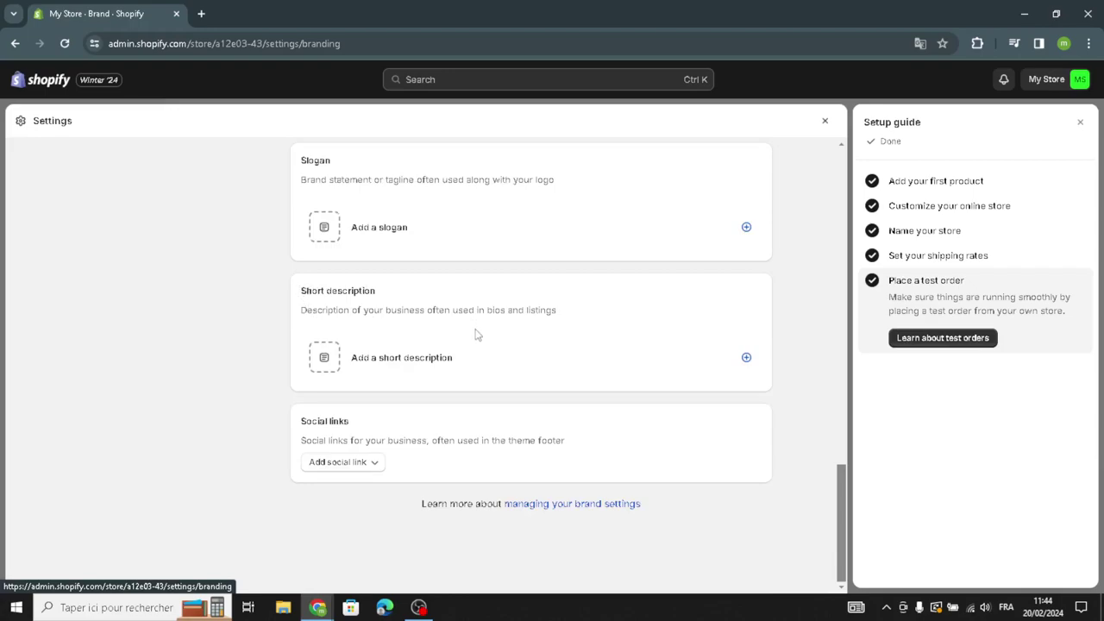
click(338, 465)
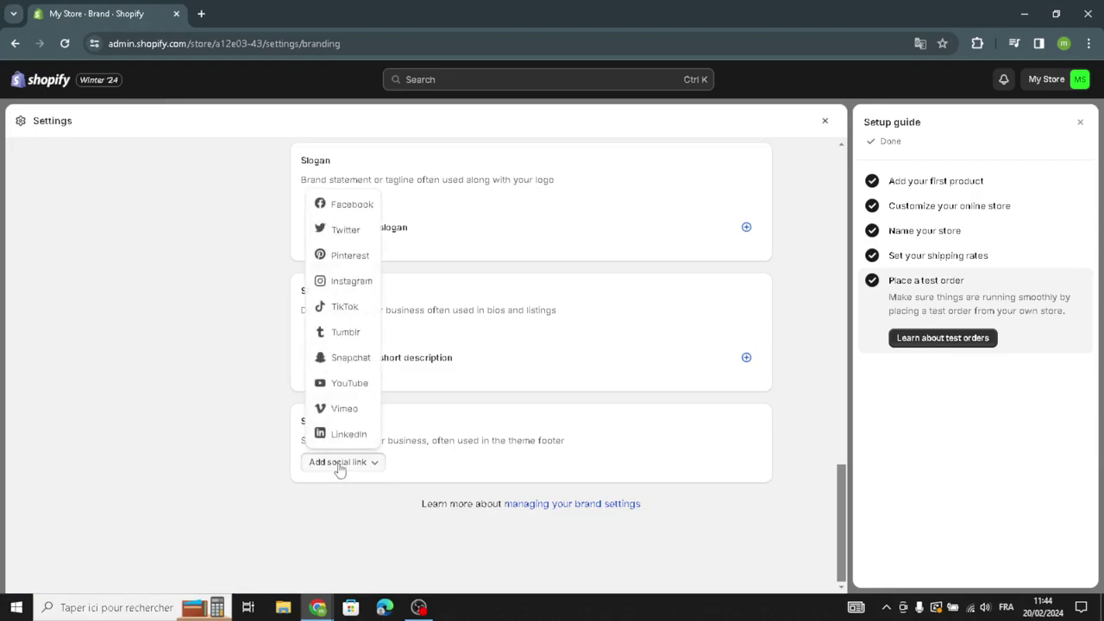
click(338, 465)
click(338, 466)
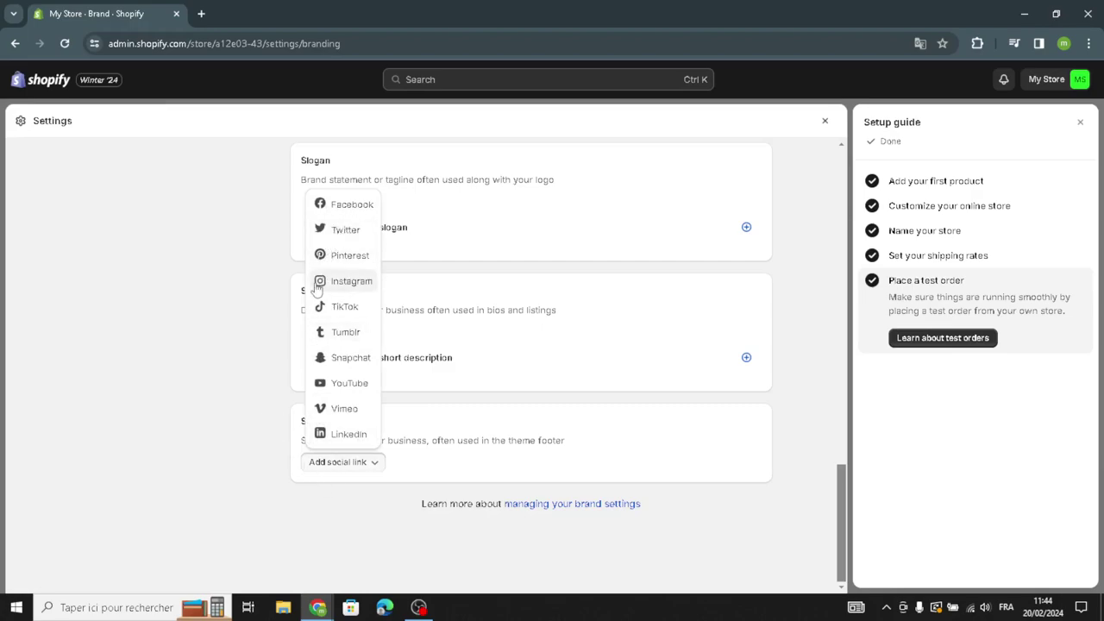
click(156, 417)
Step: Review the notification settings and the metafield definitions in the custom data settings
scroll(182, 435, up, 10)
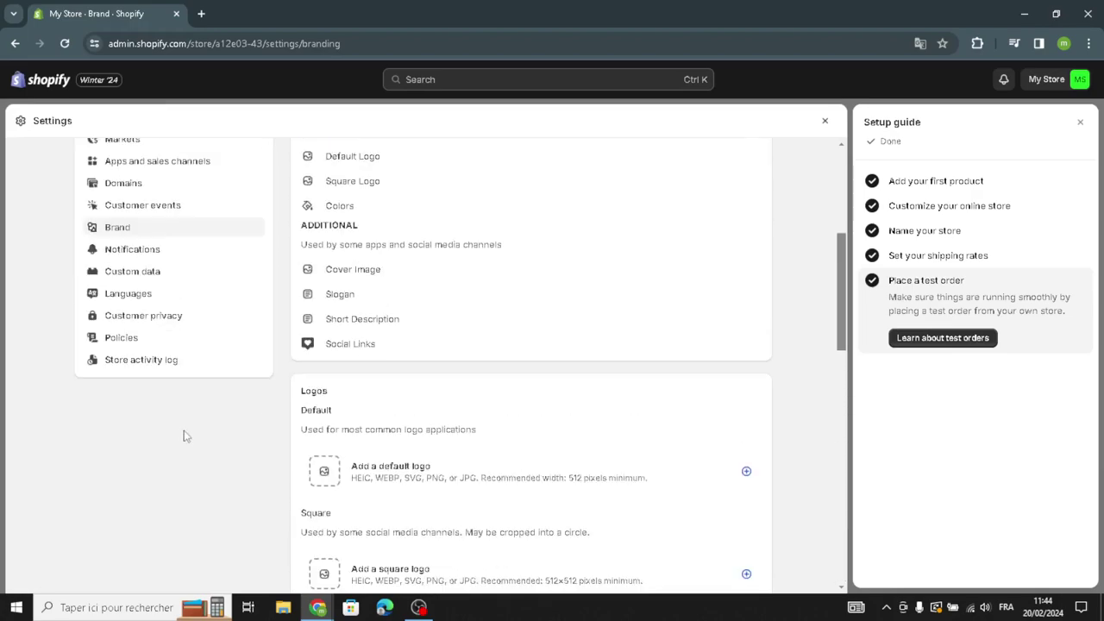
click(146, 249)
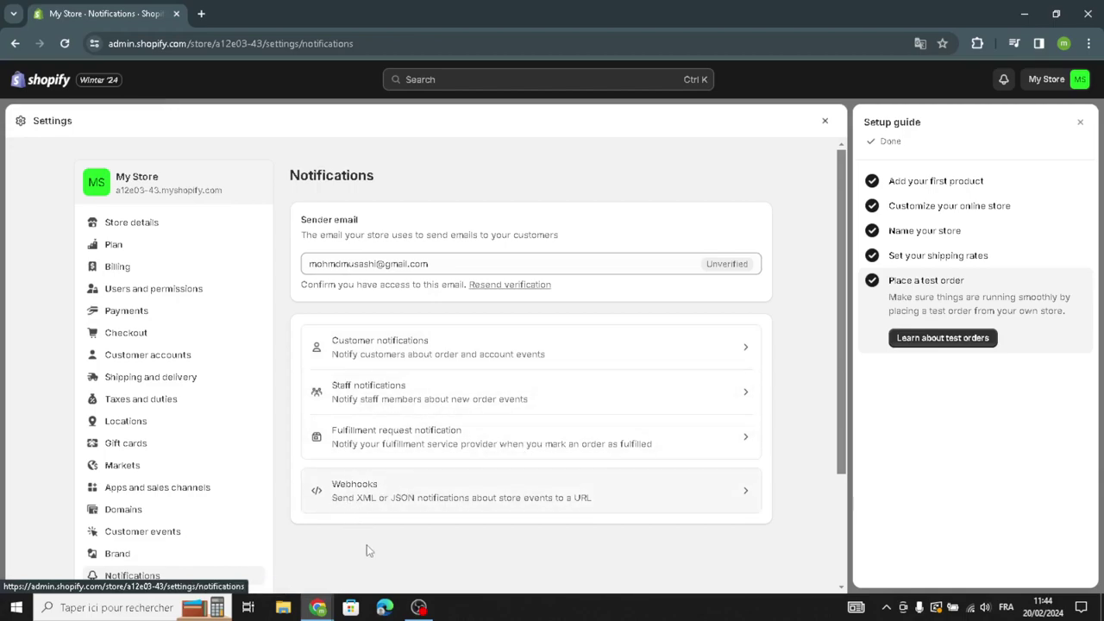
scroll(193, 498, down, 3)
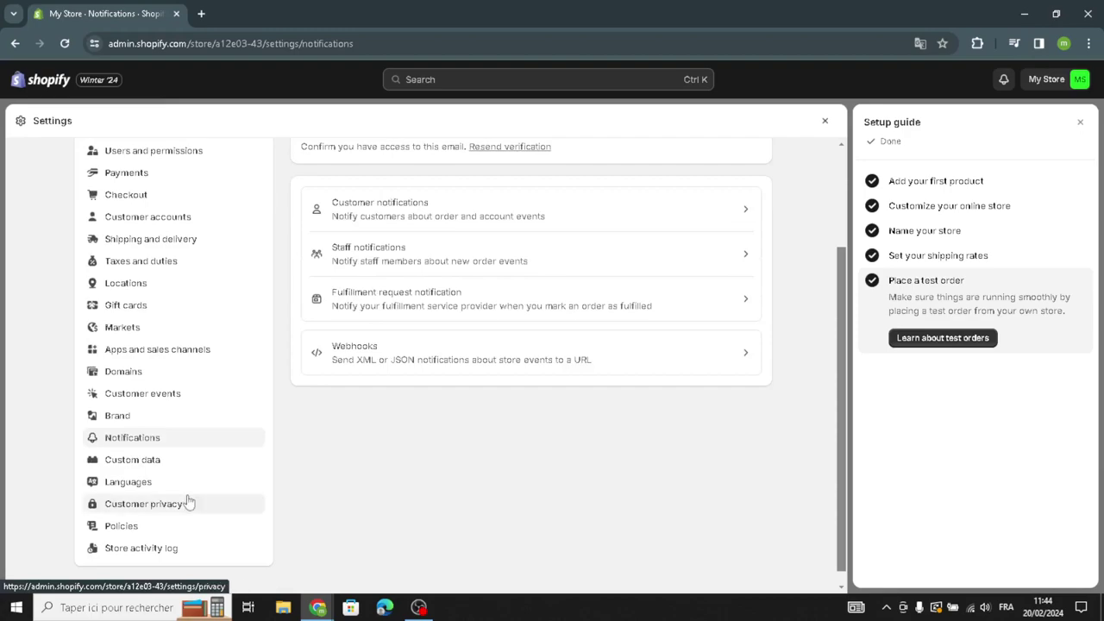
click(183, 470)
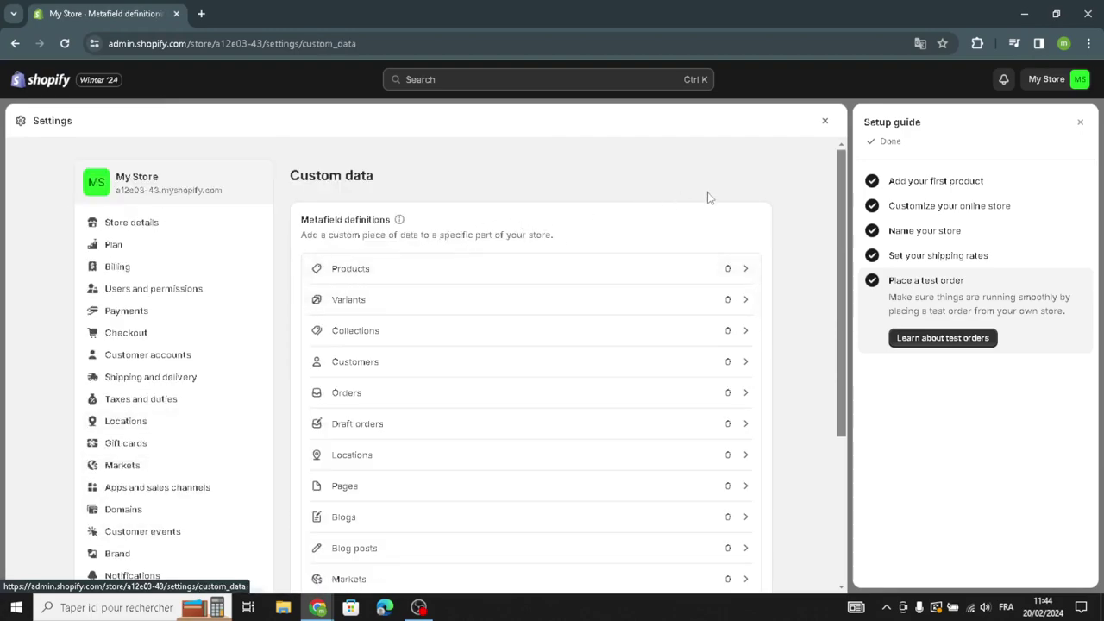
scroll(627, 345, down, 1)
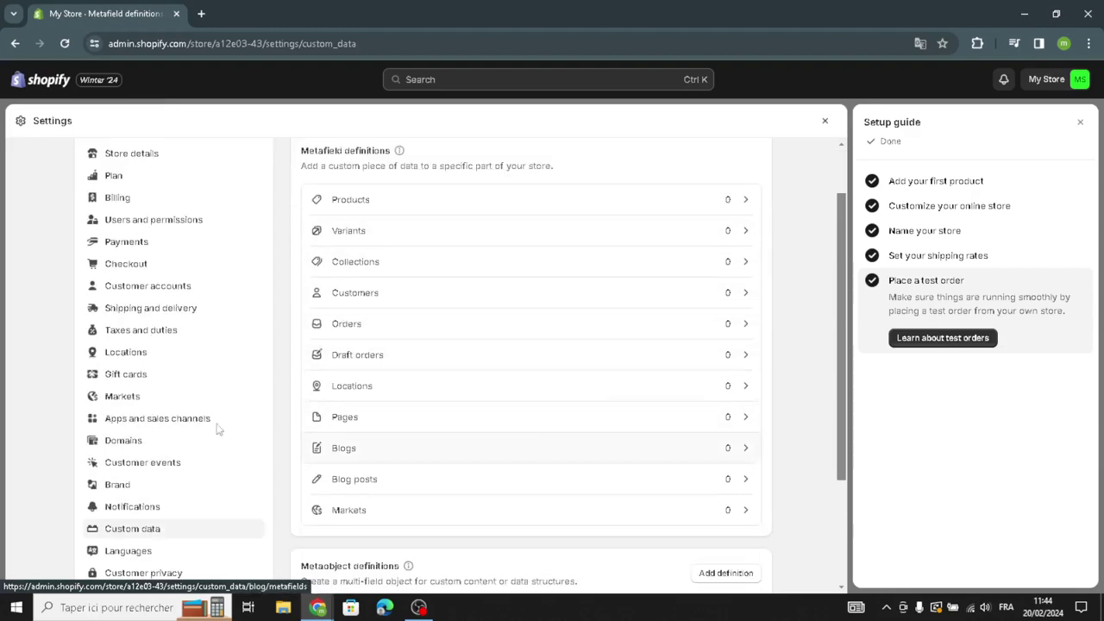
Step: Review the language settings and browse the languages that can be added, leaving the form without adding one
click(172, 557)
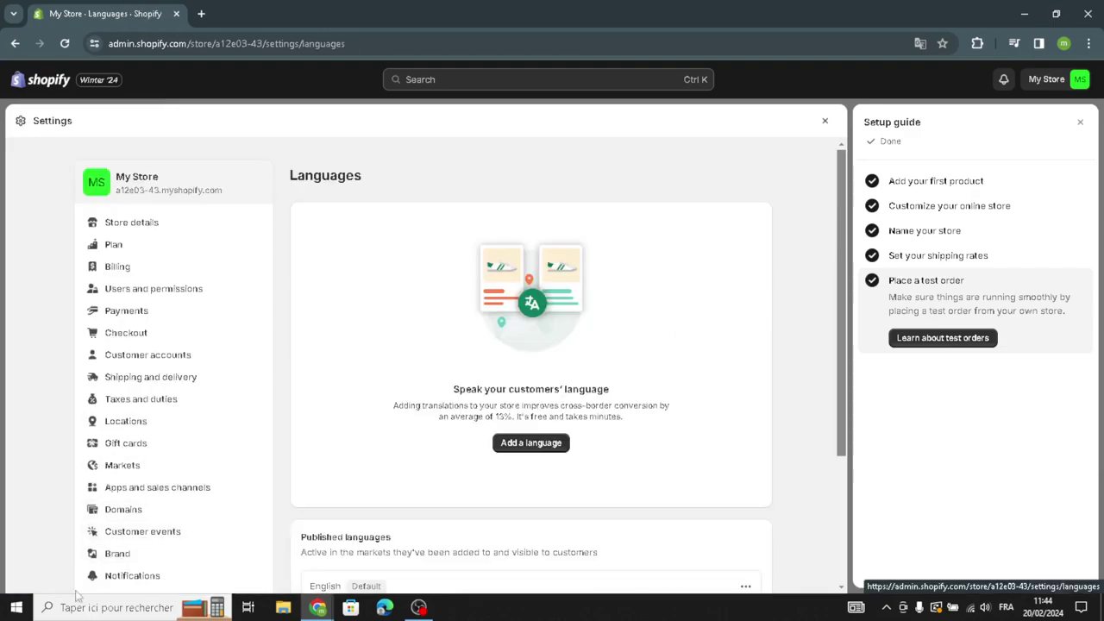
click(537, 443)
click(604, 299)
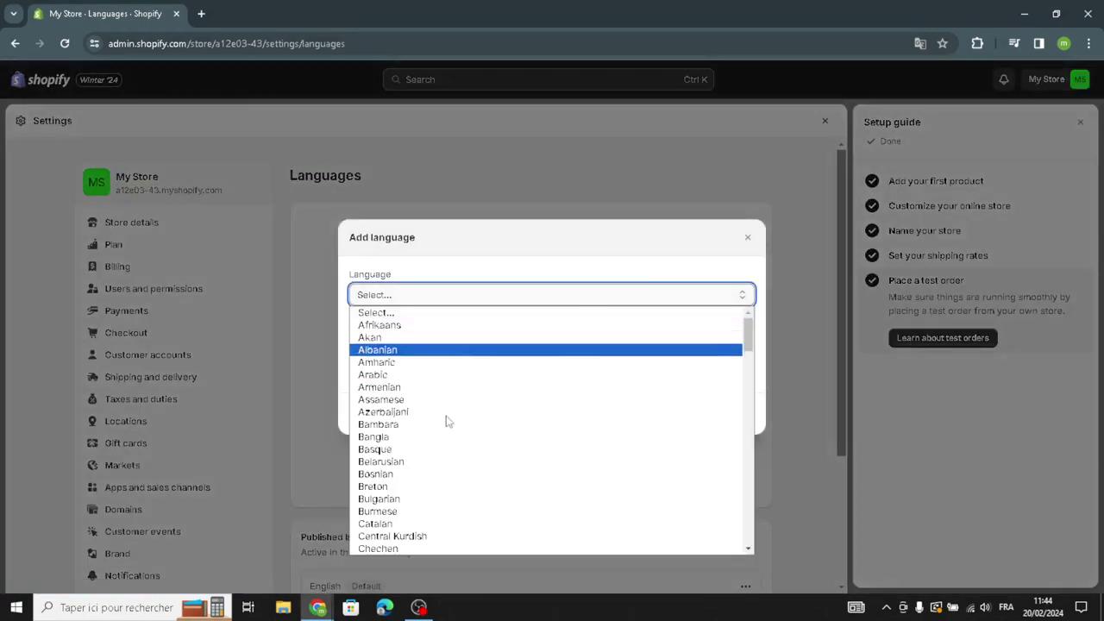
scroll(439, 407, down, 10)
scroll(438, 407, down, 5)
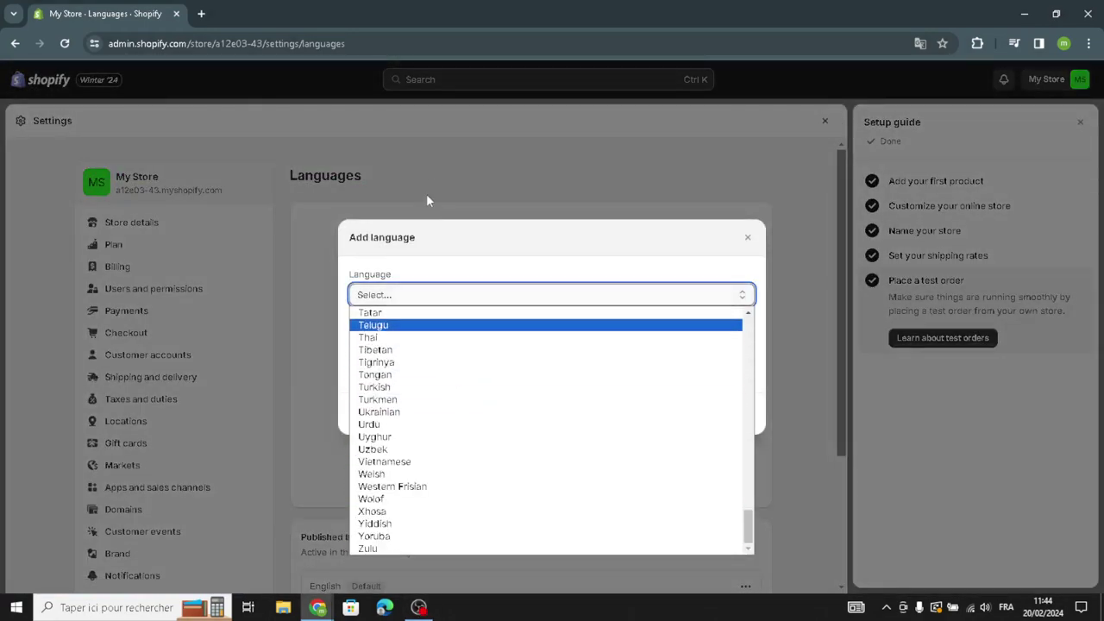
double_click(430, 262)
click(747, 238)
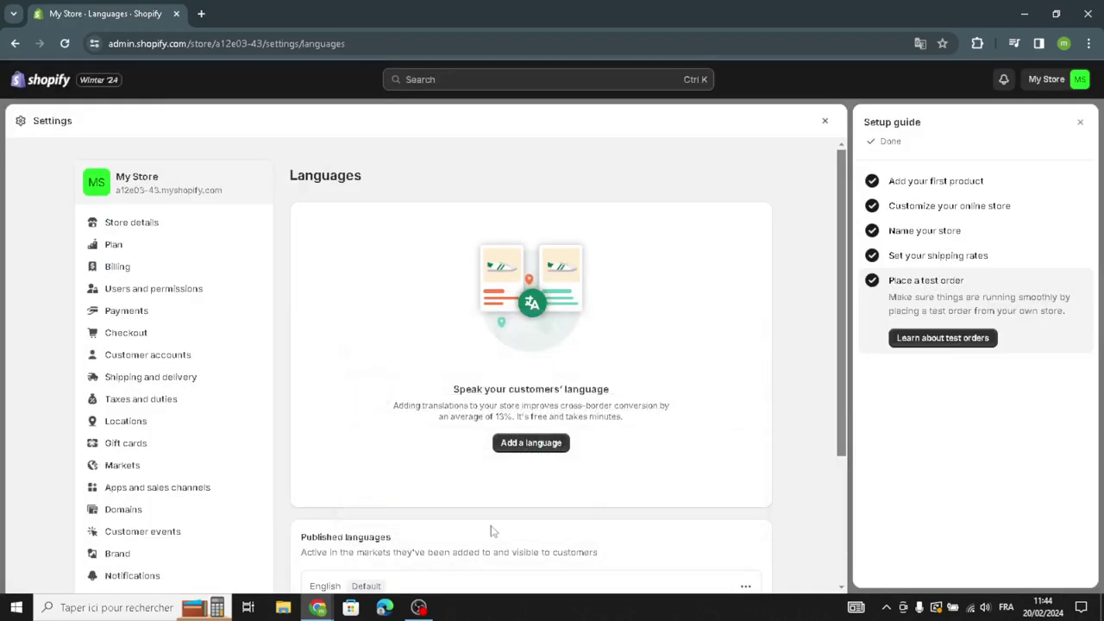
Step: Review the customer privacy settings, including the privacy options, marketing settings and data storage hosting location
scroll(209, 486, down, 2)
click(180, 509)
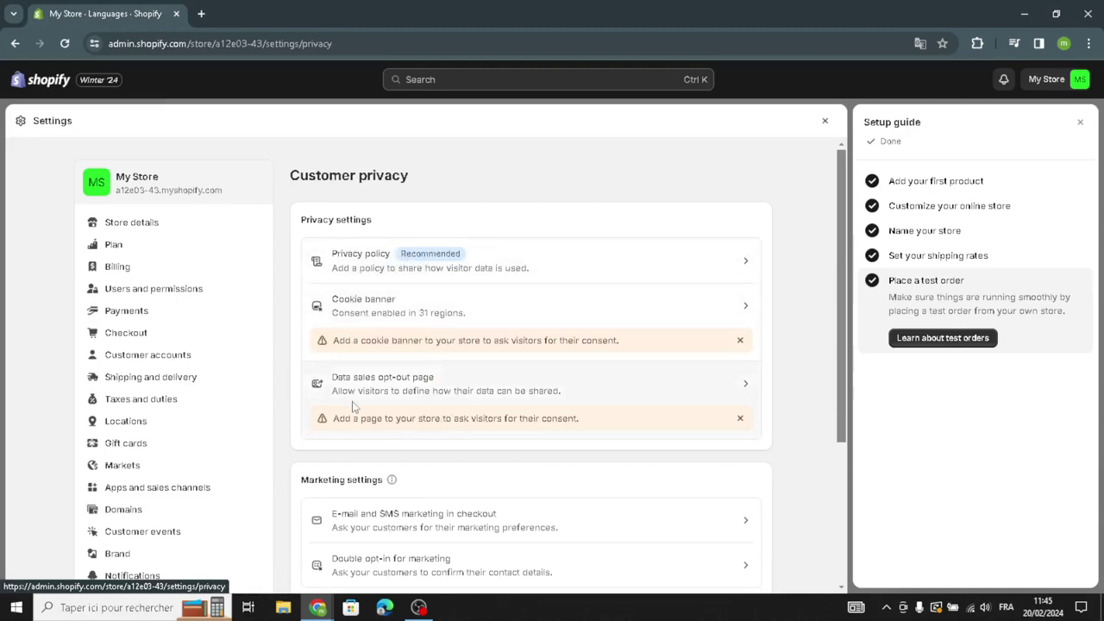
scroll(374, 466, down, 3)
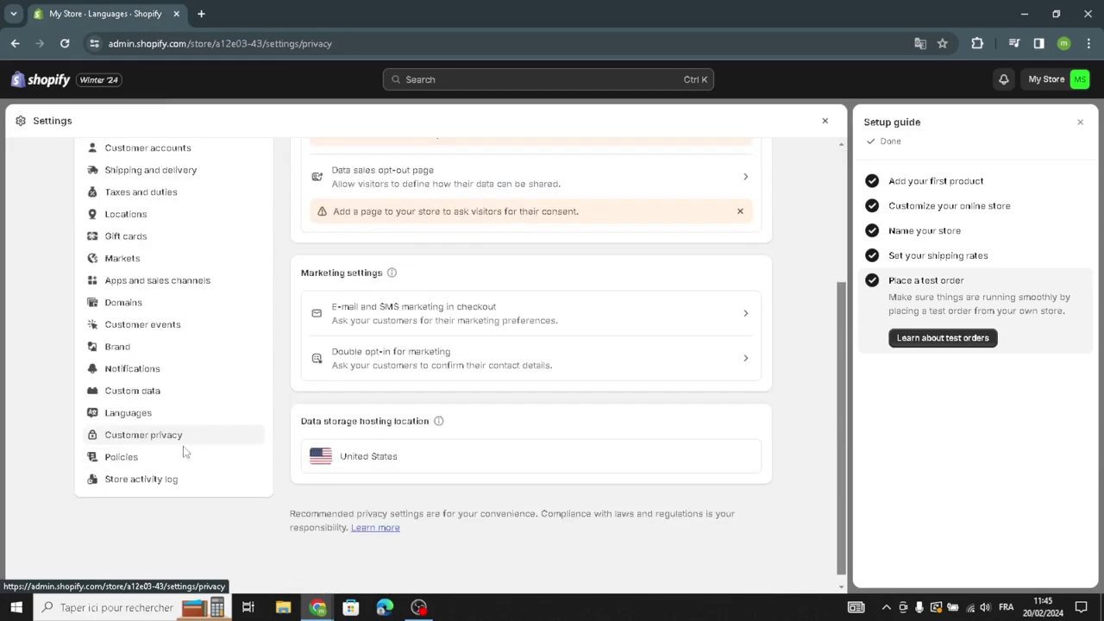
scroll(205, 435, up, 3)
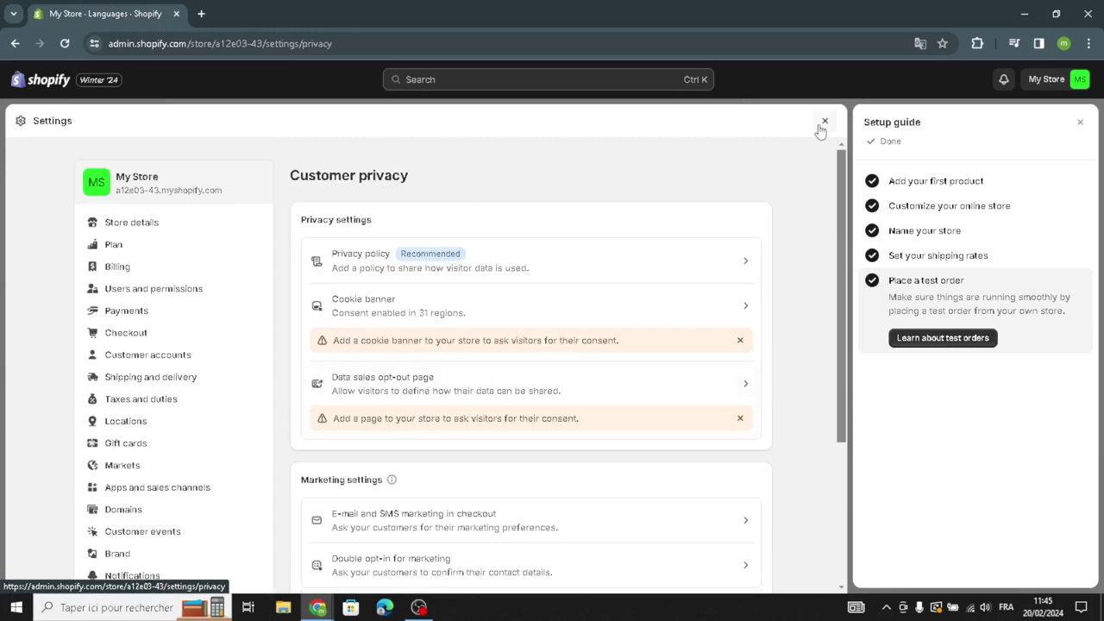
Step: Close the setup guide and the store settings, and collapse the trial notice on the themes page
click(1079, 121)
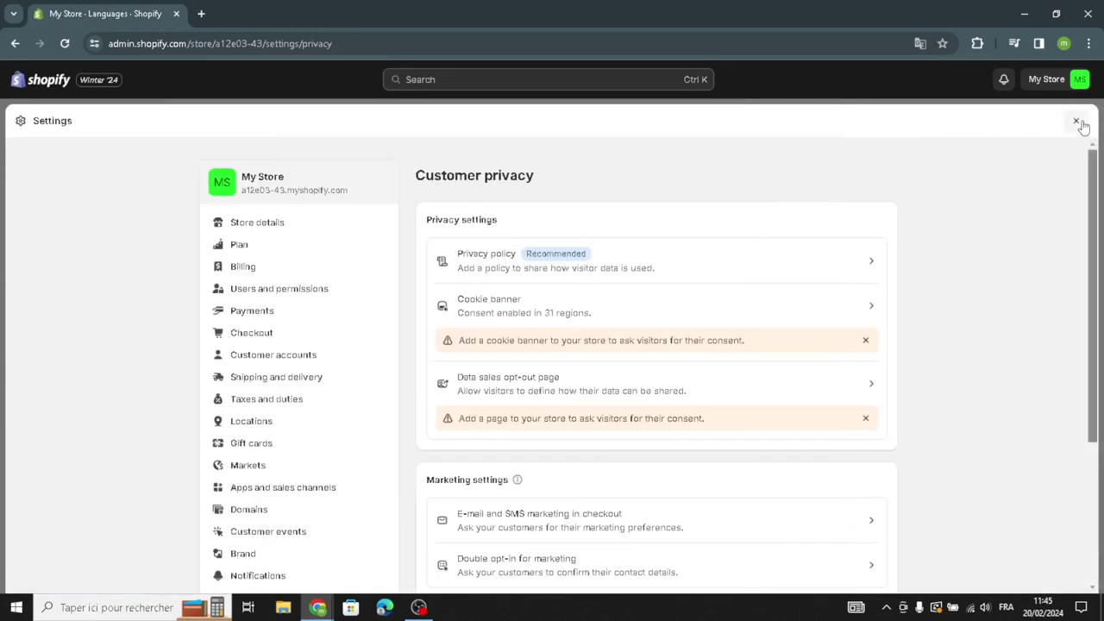
click(1077, 121)
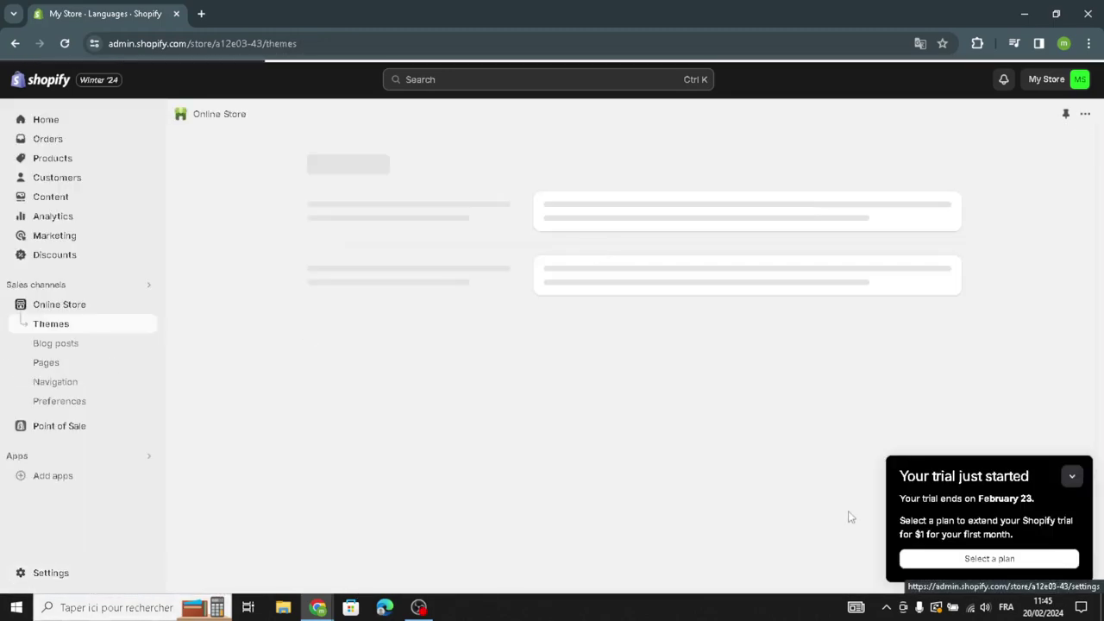
click(1074, 477)
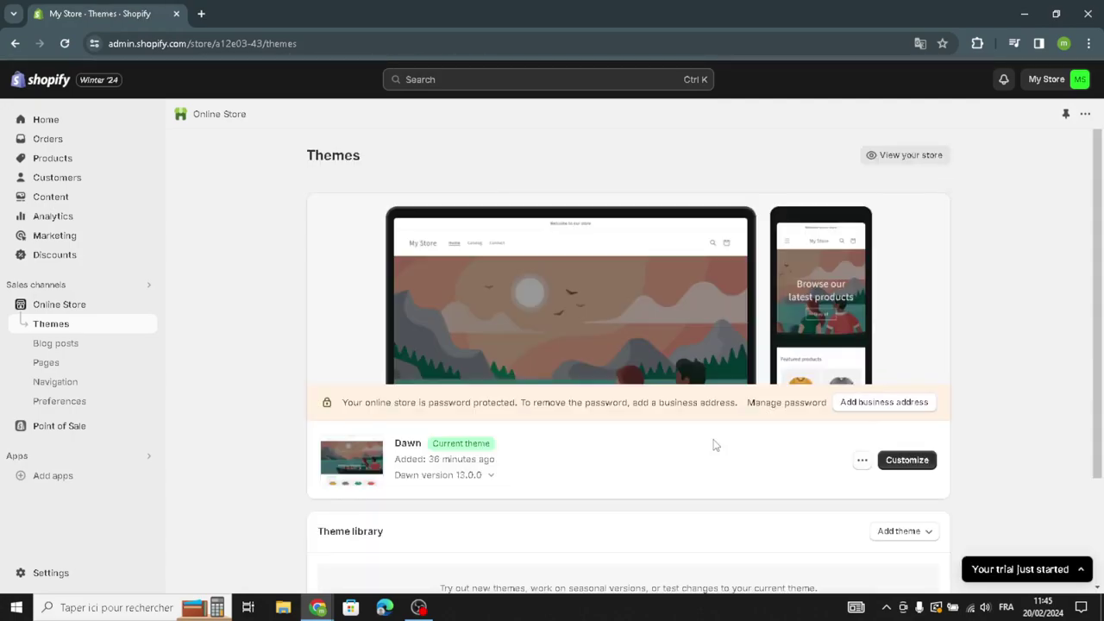